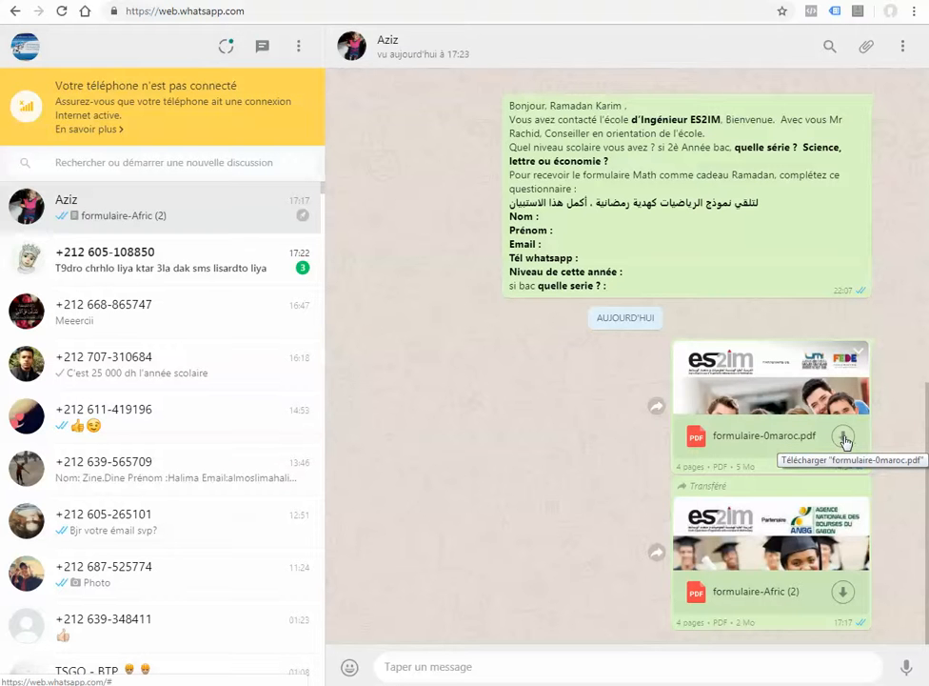
Download formulaire-0maroc.pdf from the conversation and open the downloaded file
{"action": "left_click", "coordinate": [843, 437]}
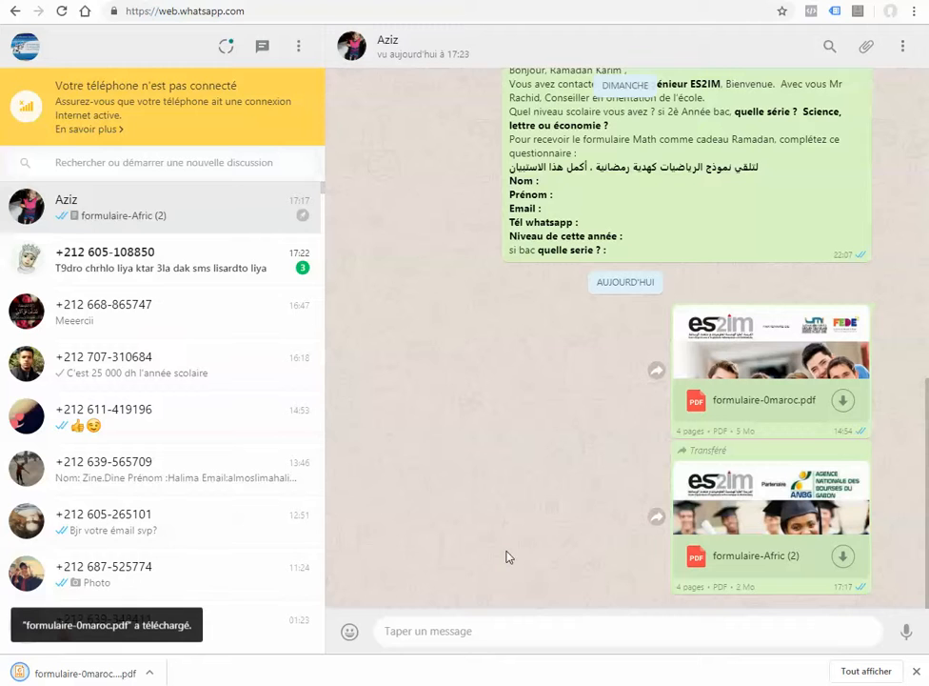
{"action": "left_click", "coordinate": [95, 671]}
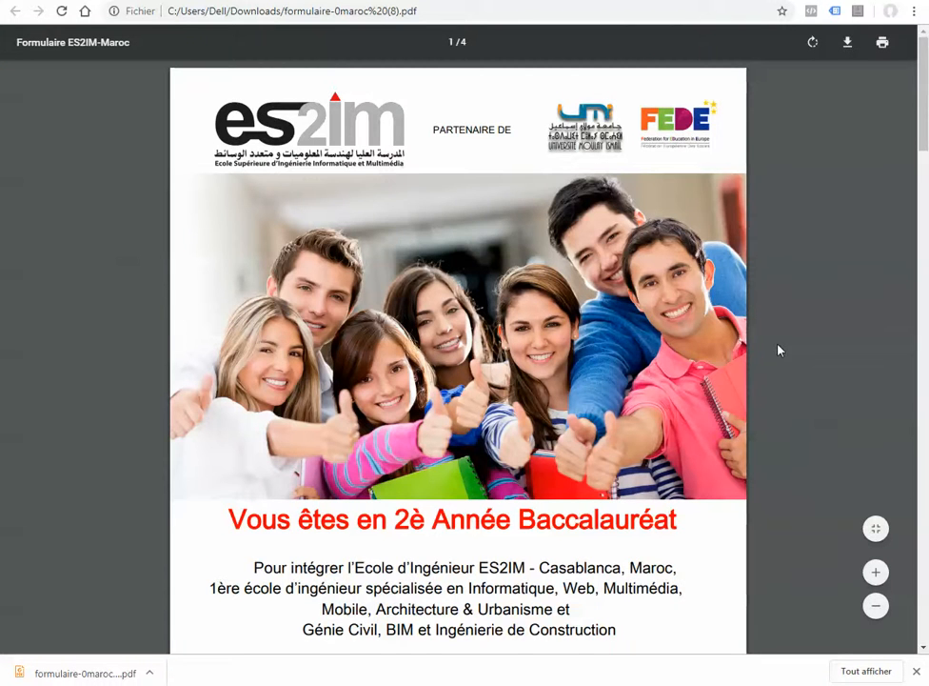
Look through the form's four pages, from the cover to the school's contact details, and return to the first page
{"action": "scroll", "coordinate": [687, 346], "scroll_direction": "down", "scroll_amount": 8}
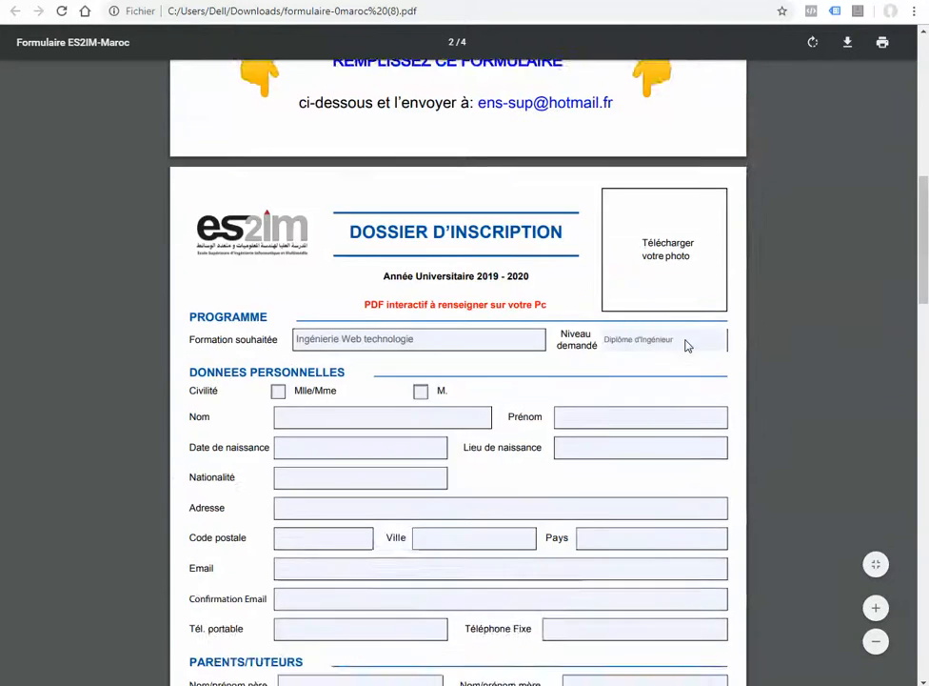
{"action": "scroll", "coordinate": [687, 346], "scroll_direction": "down", "scroll_amount": 2}
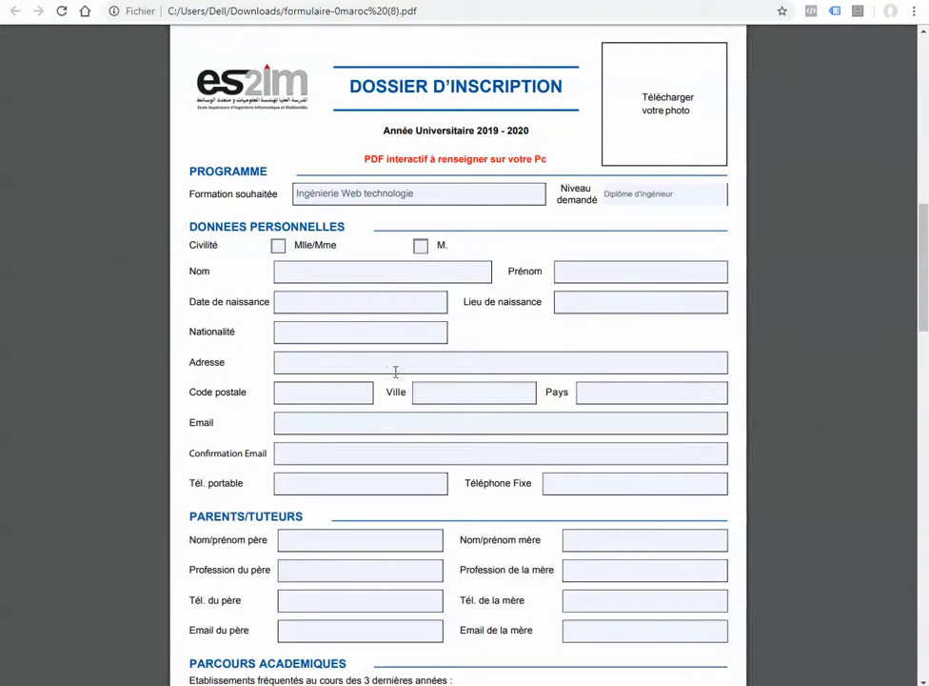
{"action": "scroll", "coordinate": [631, 333], "scroll_direction": "down", "scroll_amount": 4}
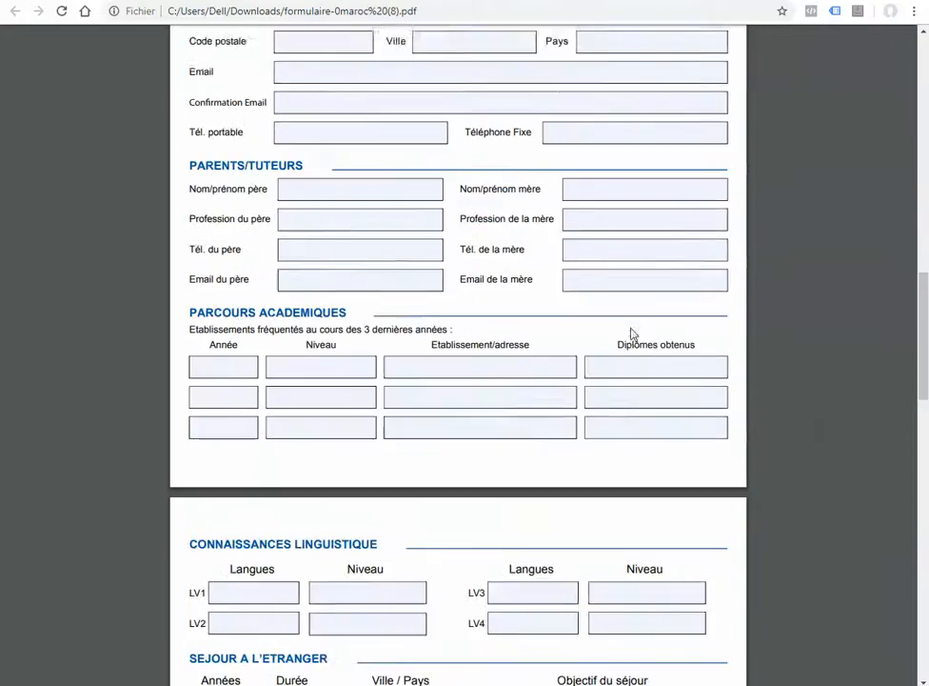
{"action": "scroll", "coordinate": [632, 334], "scroll_direction": "down", "scroll_amount": 13}
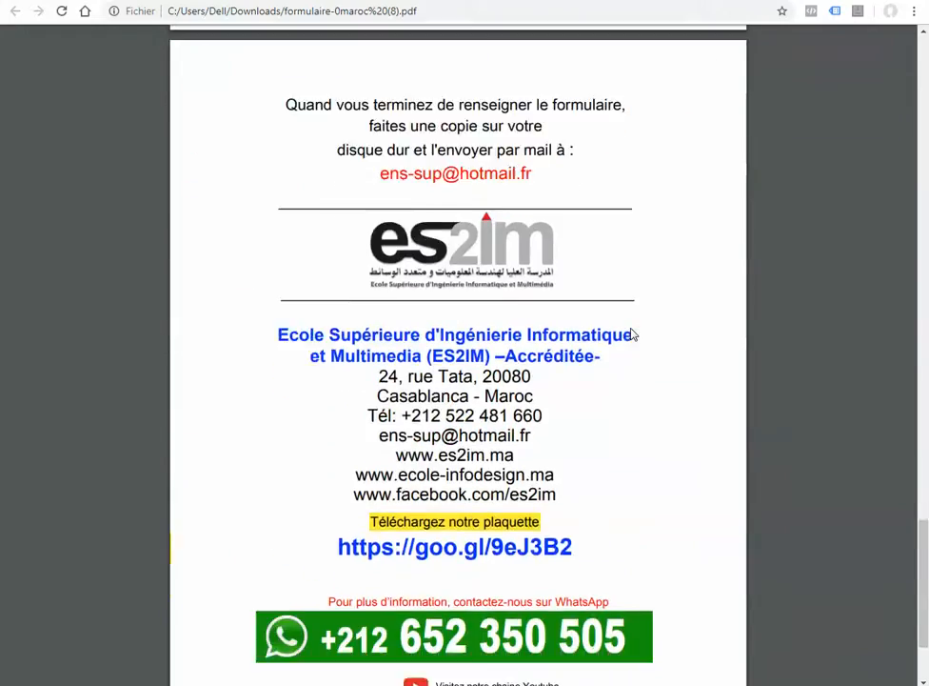
{"action": "scroll", "coordinate": [633, 334], "scroll_direction": "down", "scroll_amount": 2}
{"action": "scroll", "coordinate": [633, 333], "scroll_direction": "up", "scroll_amount": 20}
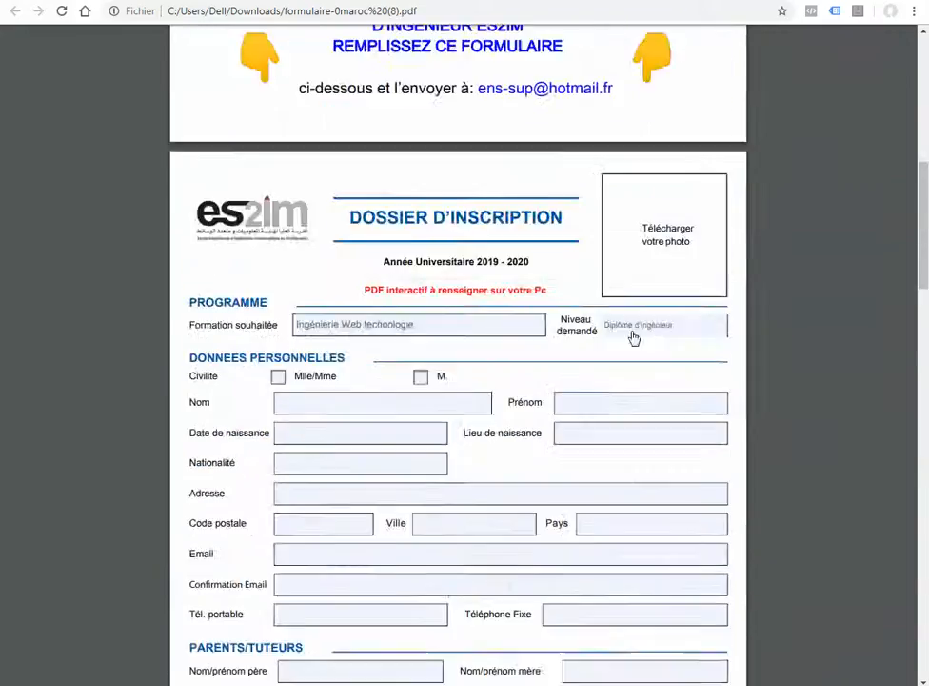
{"action": "scroll", "coordinate": [633, 338], "scroll_direction": "up", "scroll_amount": 10}
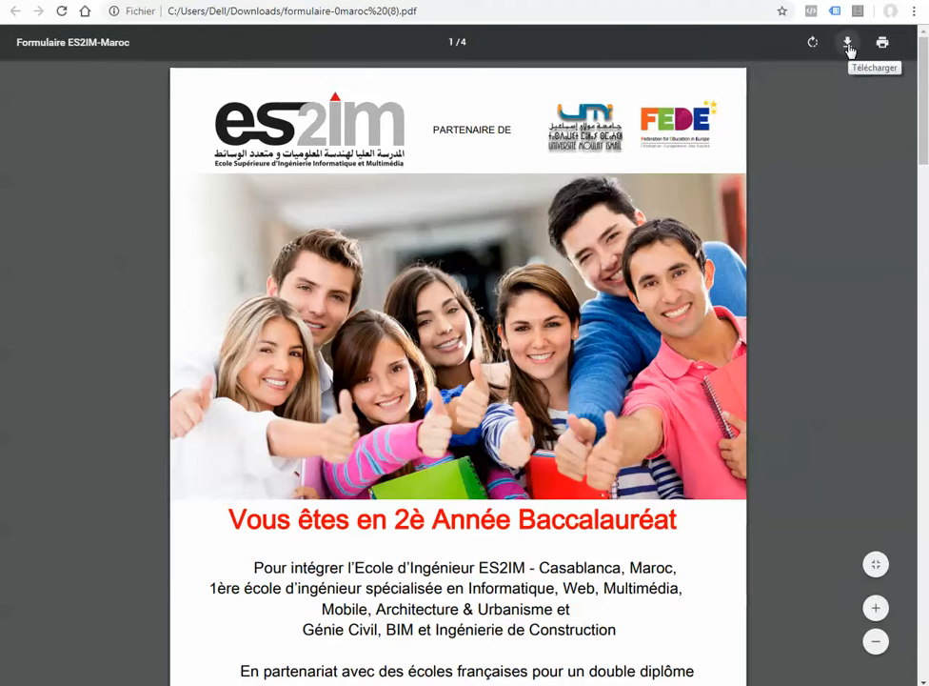
Save a copy of the PDF as formulaire-0maroc (8).pdf in the 0000 folder on drive J:
{"action": "left_click", "coordinate": [847, 44]}
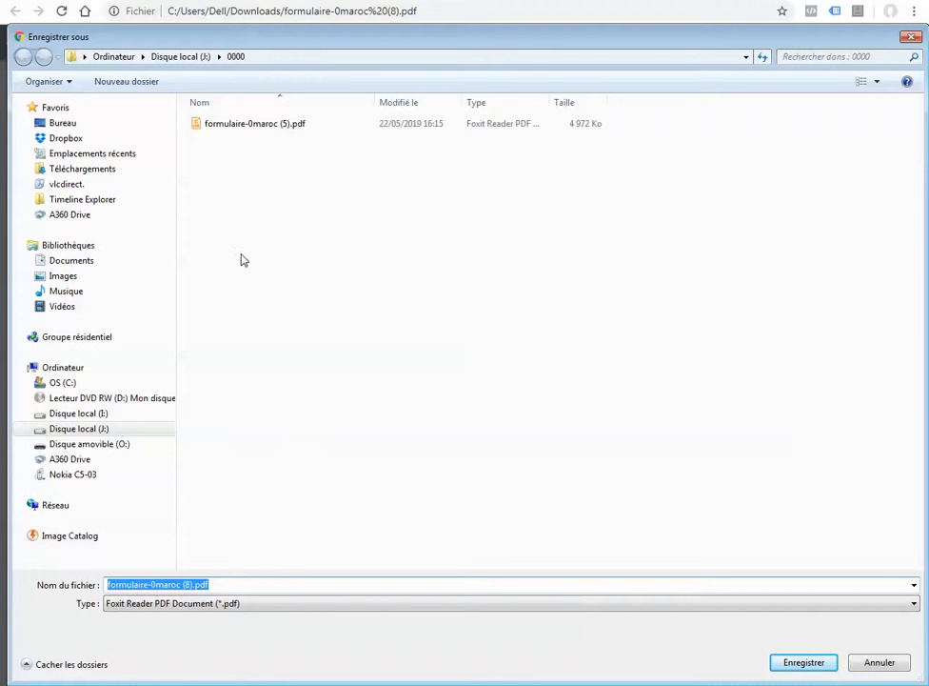
{"action": "left_click", "coordinate": [828, 664]}
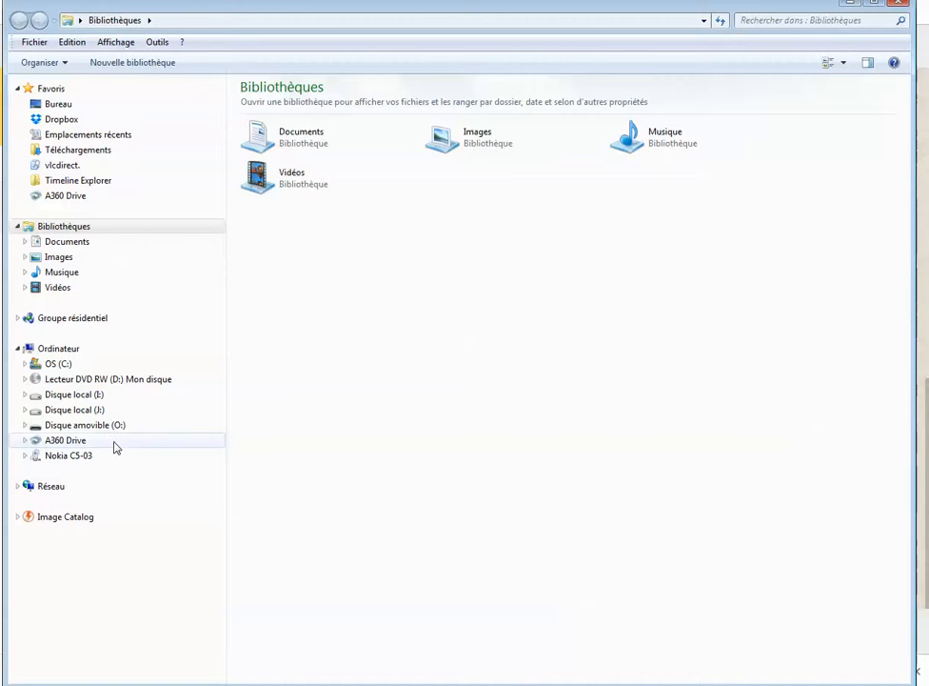
Open the saved formulaire-0maroc (8).pdf from the 0000 folder on drive J: with Foxit Reader 8.0
{"action": "left_click", "coordinate": [112, 410]}
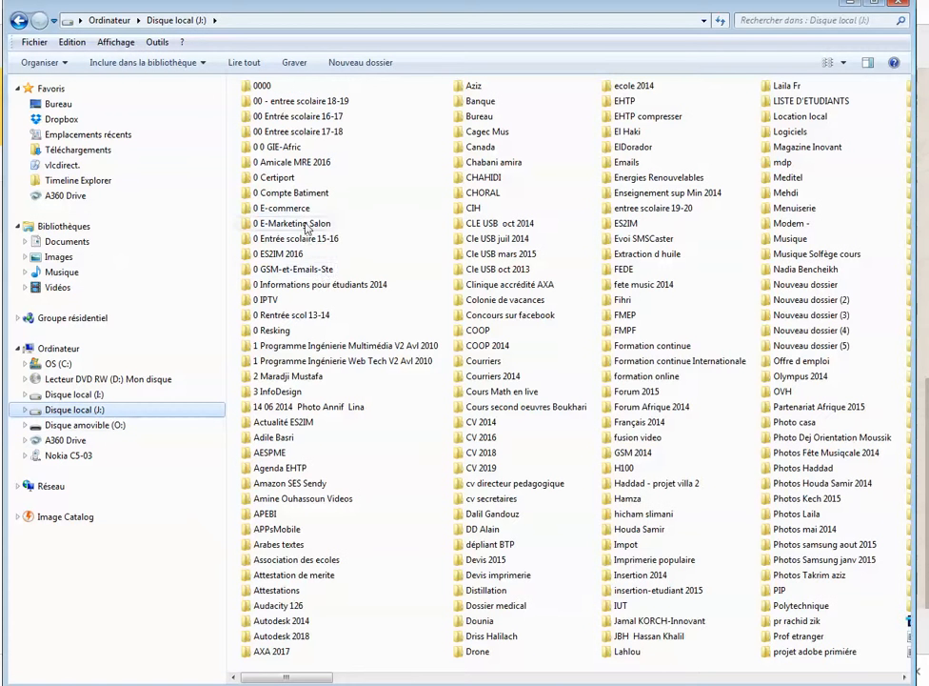
{"action": "double_click", "coordinate": [262, 86]}
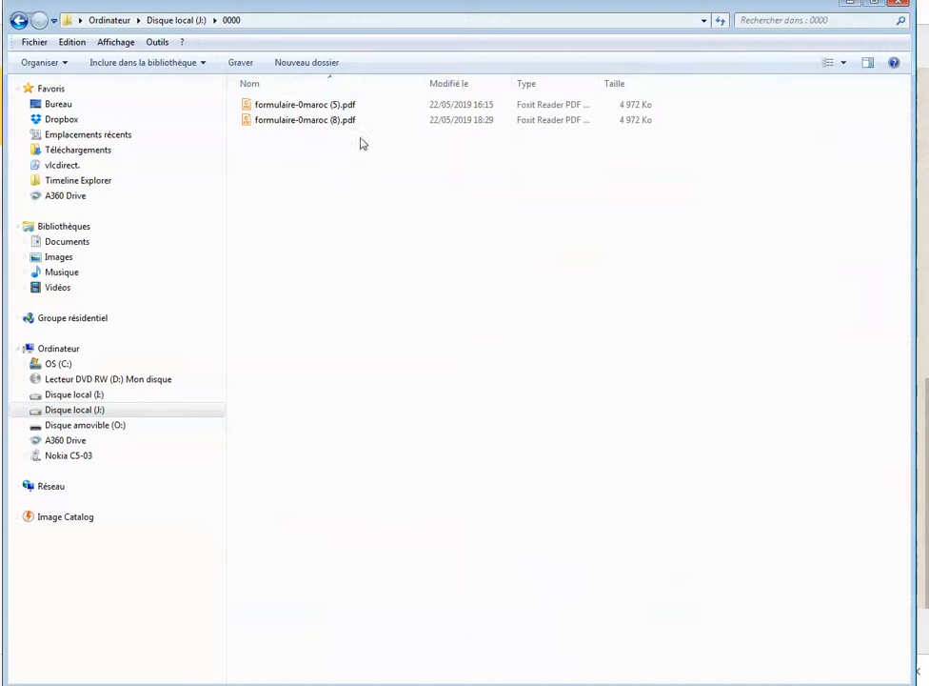
{"action": "double_click", "coordinate": [343, 120]}
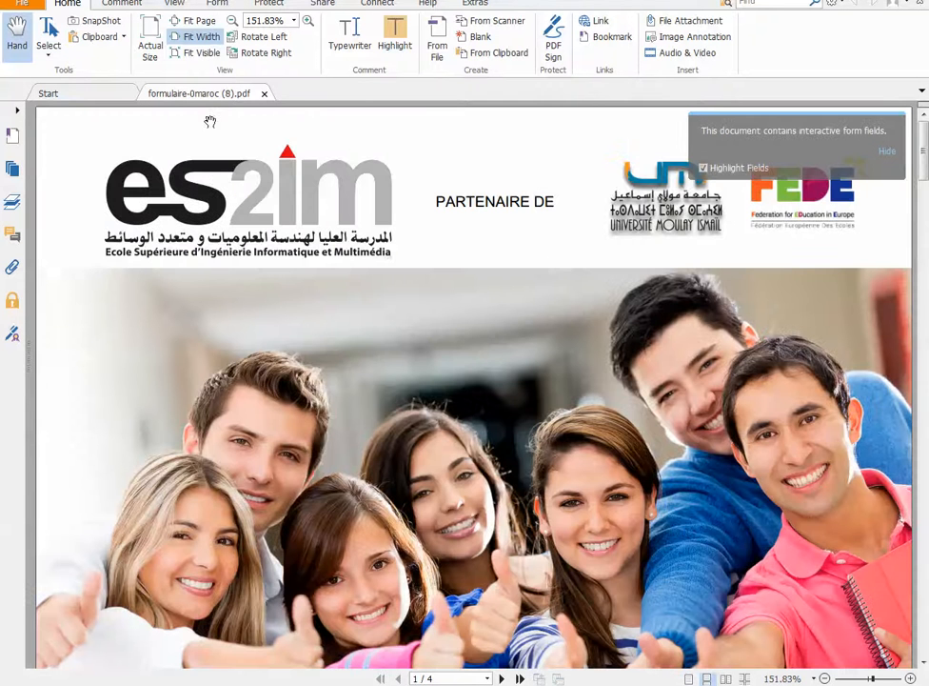
{"action": "left_click", "coordinate": [909, 5]}
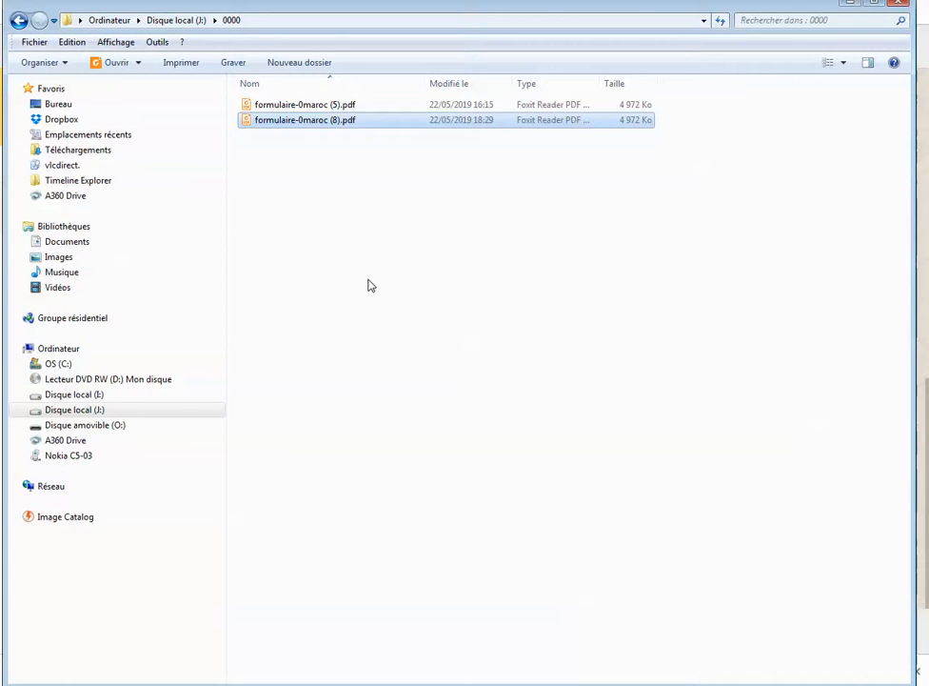
{"action": "right_click", "coordinate": [295, 126]}
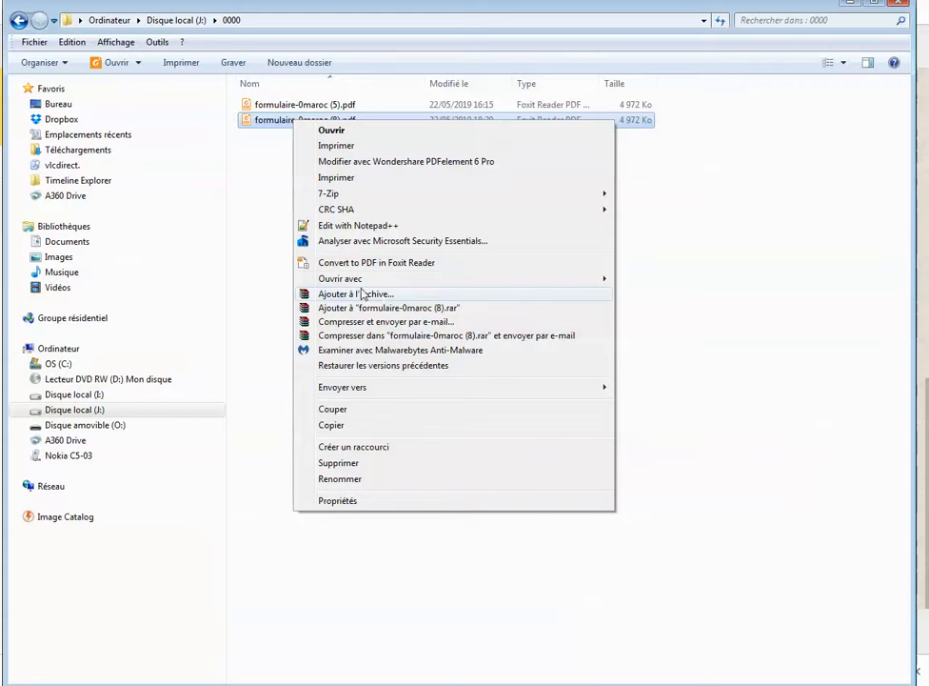
{"action": "mouse_move", "coordinate": [353, 282]}
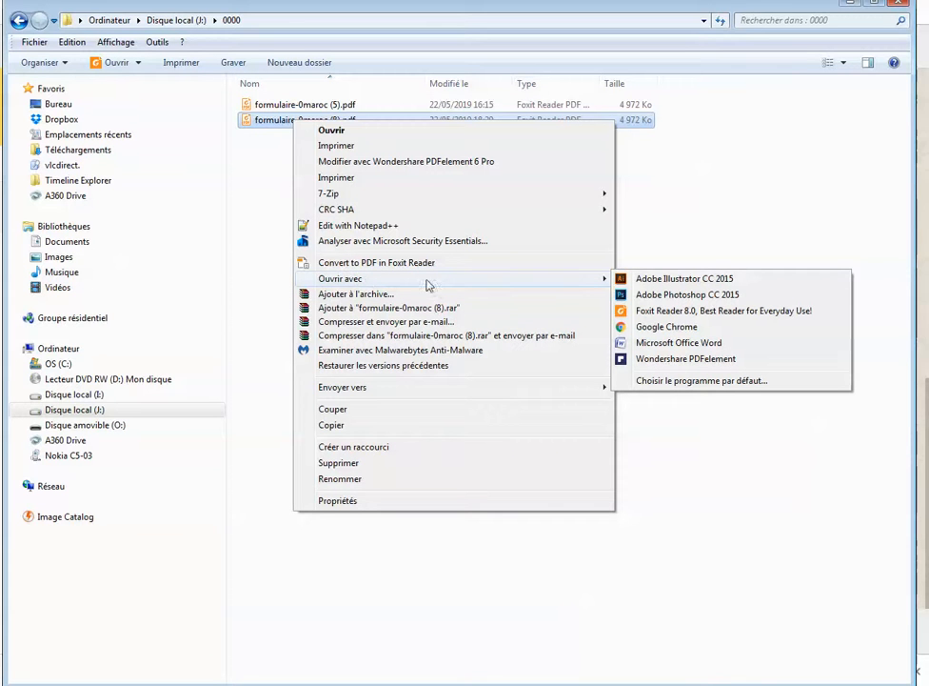
{"action": "left_click", "coordinate": [687, 314]}
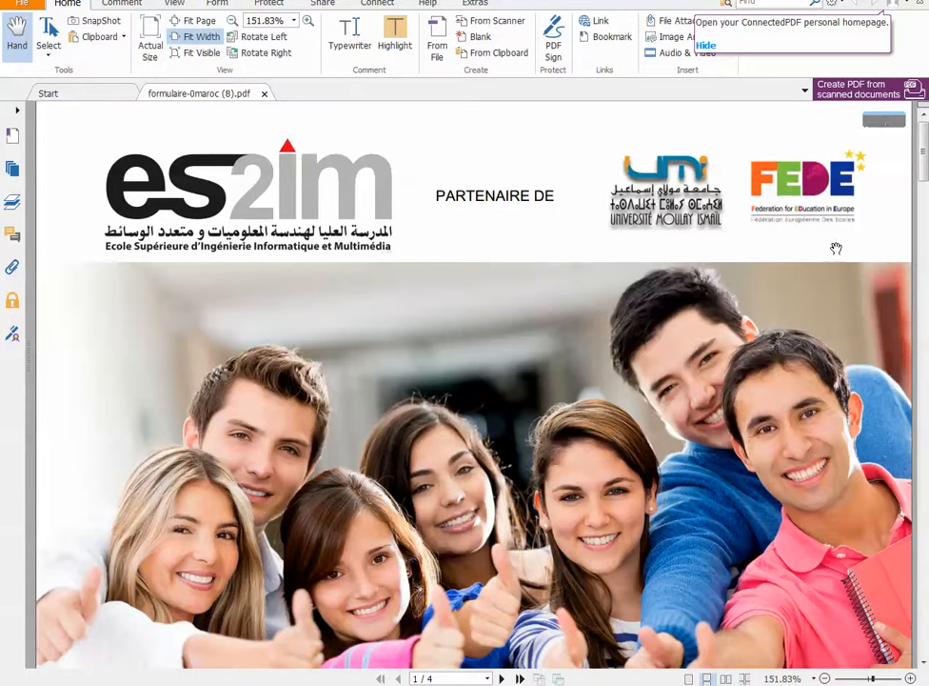
Insert the sample picture Manchots.jpg into the photo box of the registration form on page 2
{"action": "left_click", "coordinate": [866, 679]}
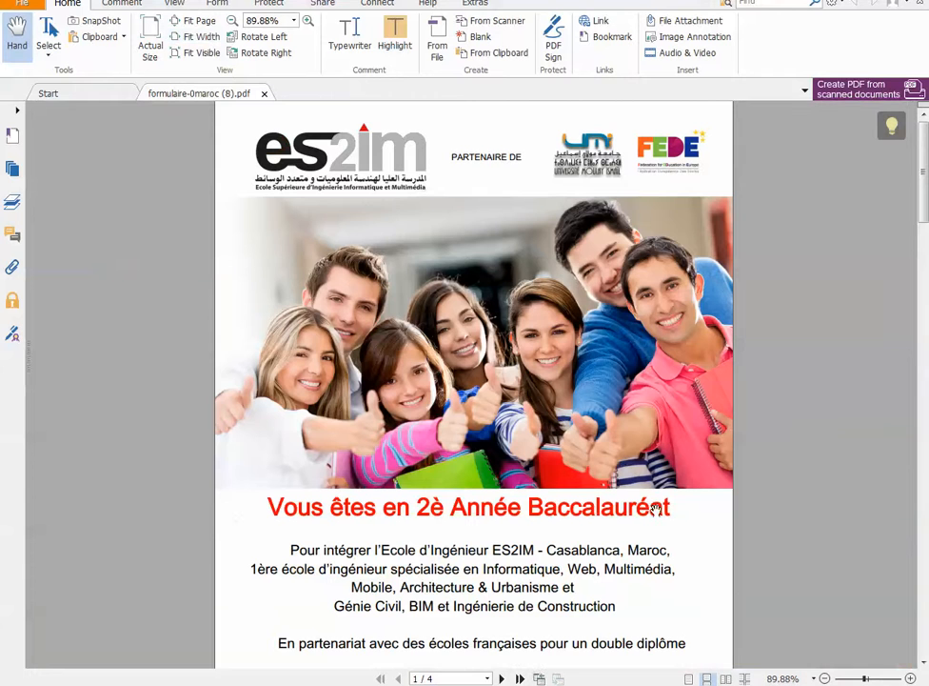
{"action": "scroll", "coordinate": [656, 510], "scroll_direction": "down", "scroll_amount": 3}
{"action": "scroll", "coordinate": [624, 297], "scroll_direction": "down", "scroll_amount": 4}
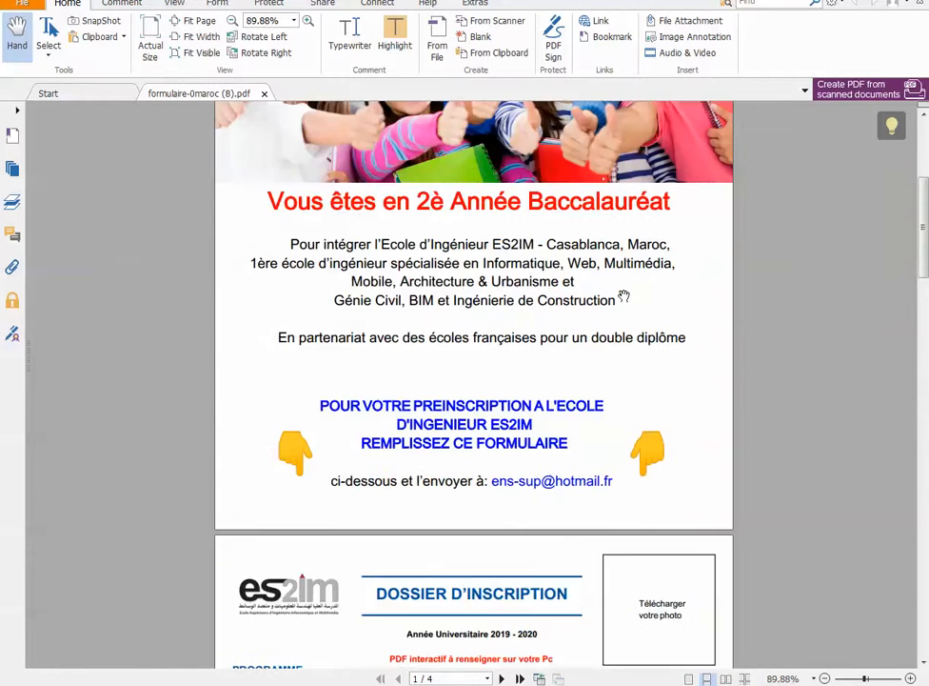
{"action": "scroll", "coordinate": [624, 297], "scroll_direction": "down", "scroll_amount": 6}
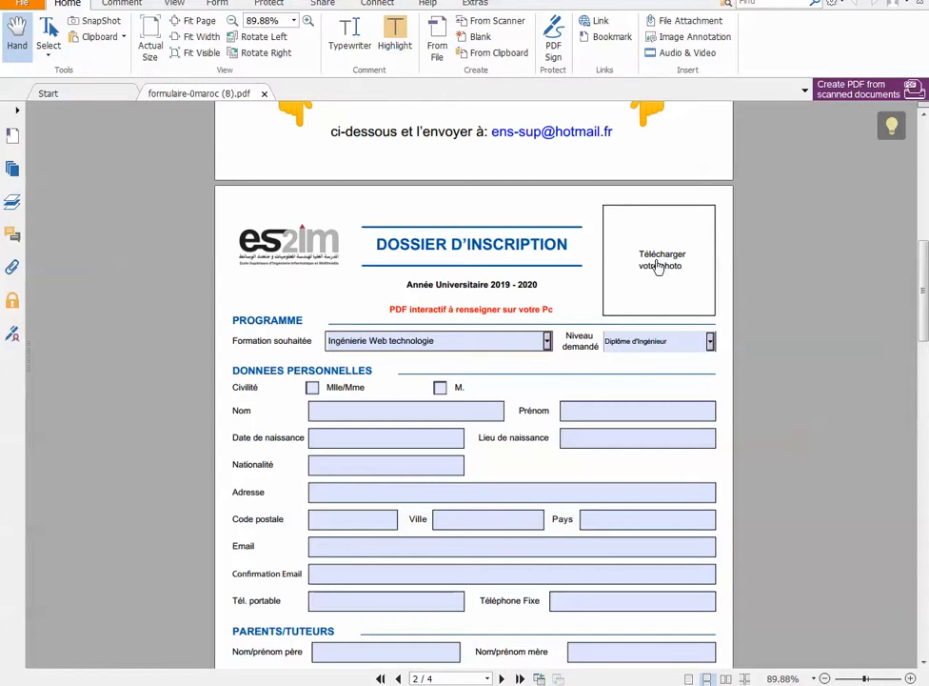
{"action": "left_click", "coordinate": [657, 268]}
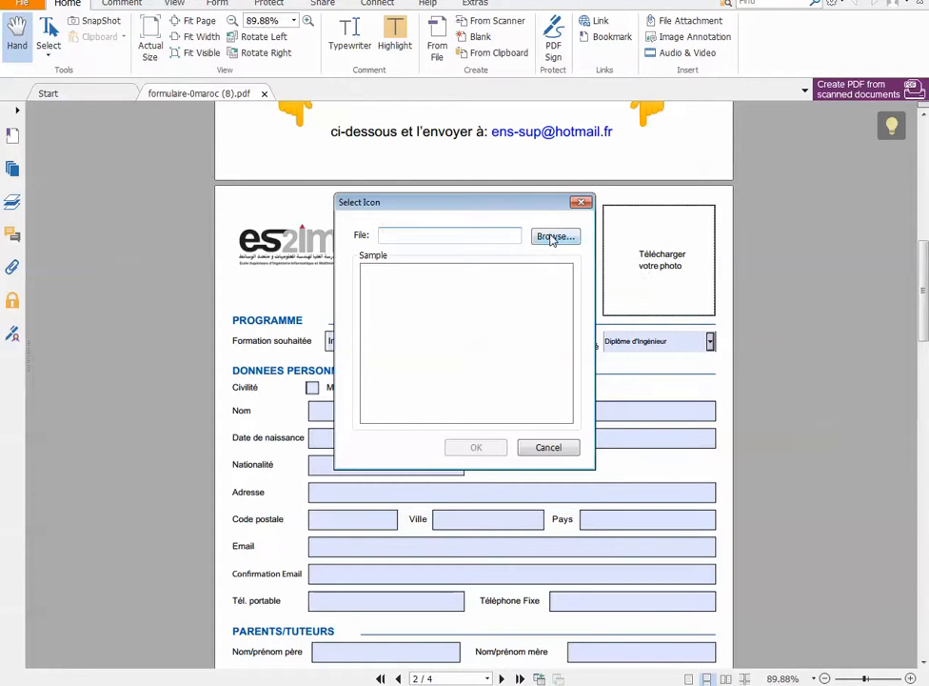
{"action": "left_click", "coordinate": [555, 235]}
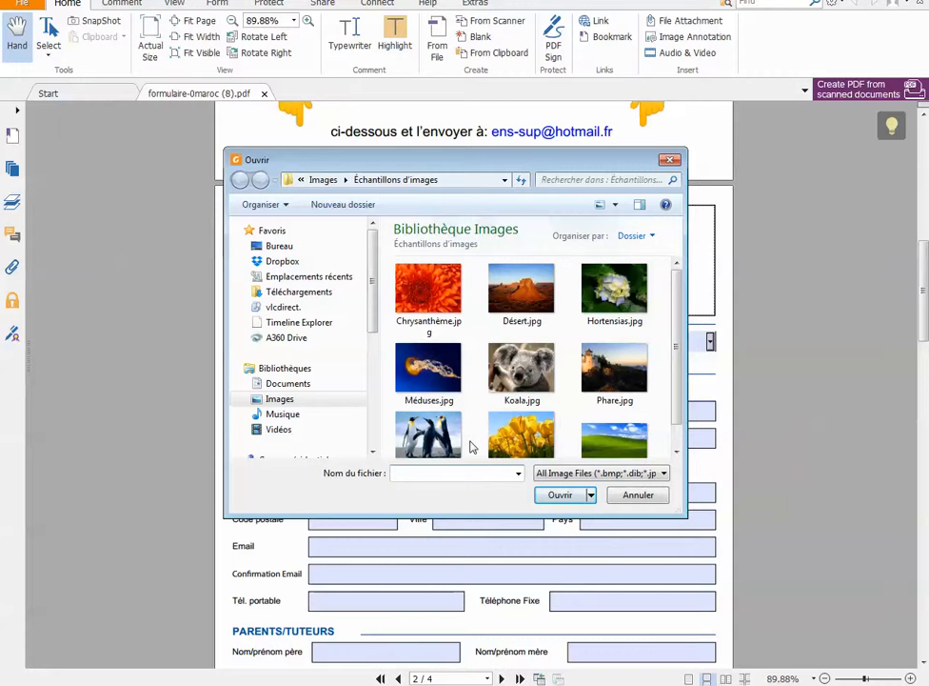
{"action": "left_click", "coordinate": [436, 434]}
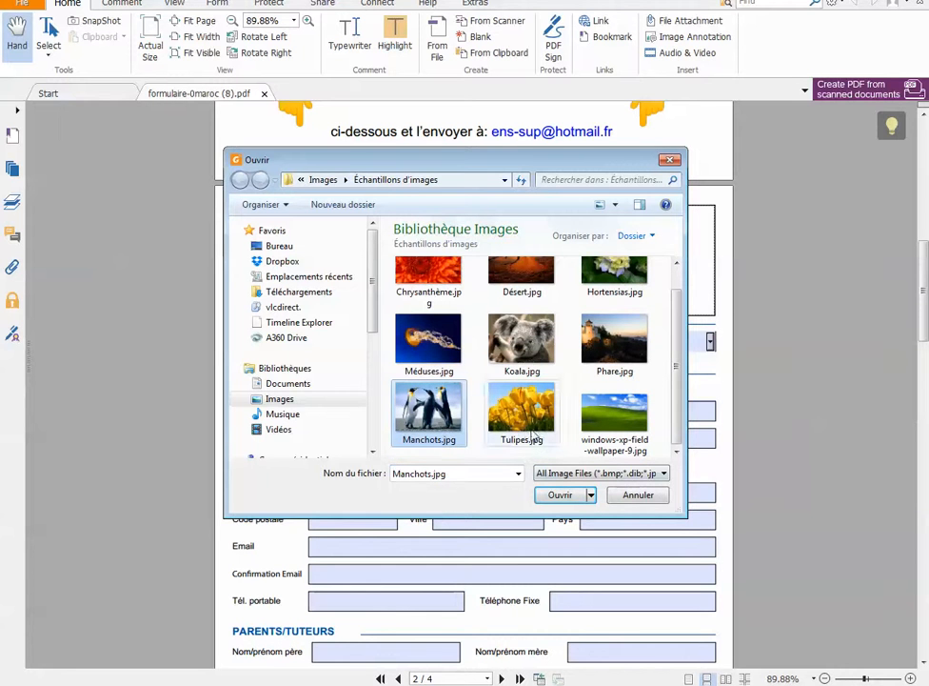
{"action": "left_click", "coordinate": [562, 495]}
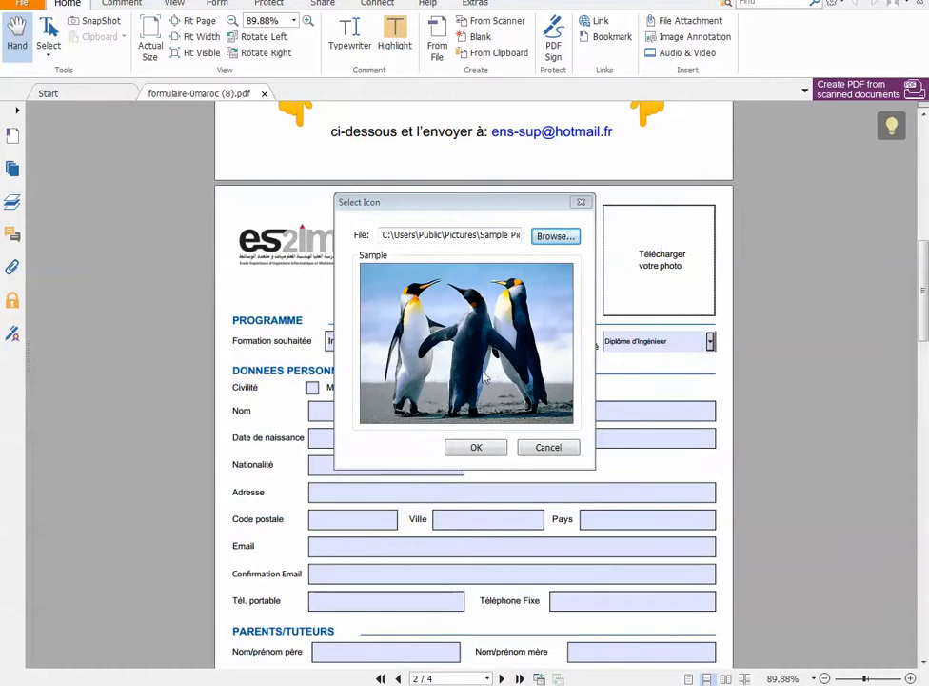
{"action": "left_click", "coordinate": [484, 449]}
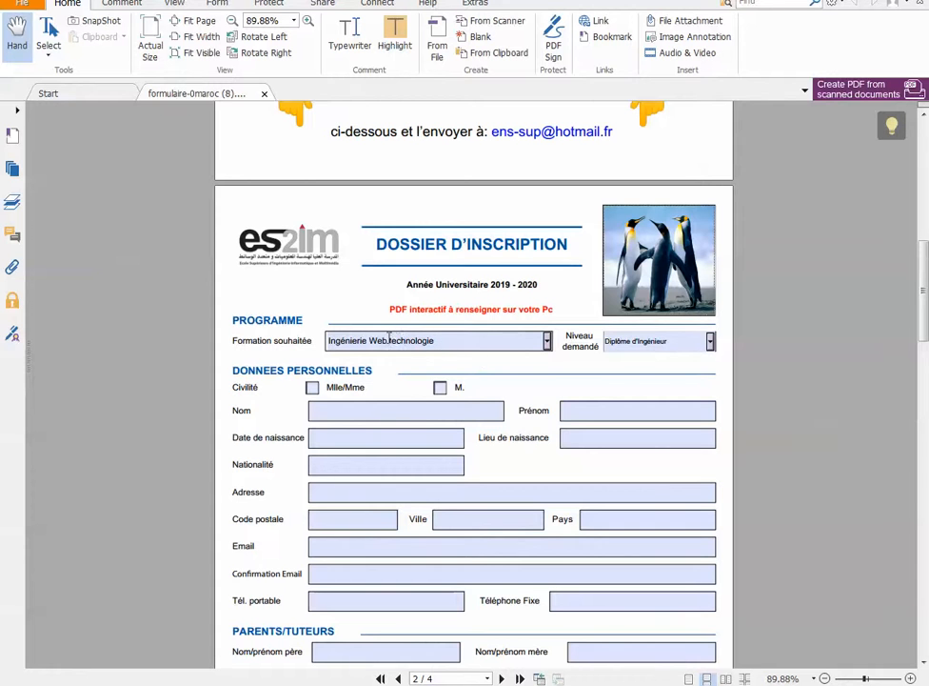
Set the desired programme to "Ingénierie en Architecture et Urbanisme" and the requested level to "Licence"
{"action": "left_click", "coordinate": [547, 341]}
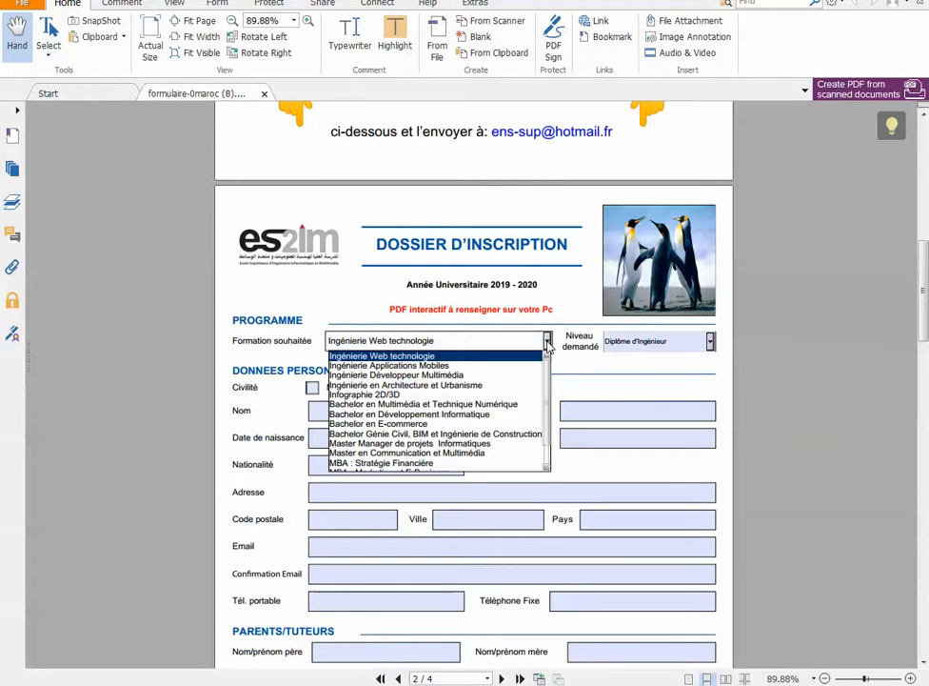
{"action": "mouse_move", "coordinate": [547, 390]}
{"action": "left_mouse_down"}
{"action": "mouse_move", "coordinate": [547, 430]}
{"action": "mouse_move", "coordinate": [549, 377]}
{"action": "mouse_move", "coordinate": [549, 433]}
{"action": "mouse_move", "coordinate": [546, 366]}
{"action": "left_mouse_up"}
{"action": "scroll", "coordinate": [428, 451], "scroll_direction": "down", "scroll_amount": 1}
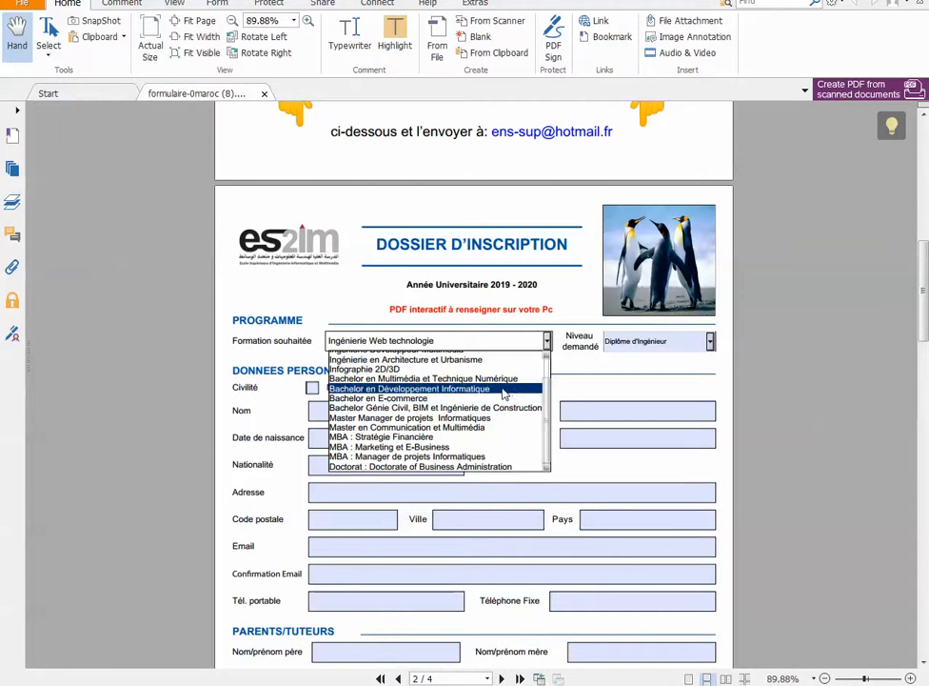
{"action": "left_click", "coordinate": [438, 359]}
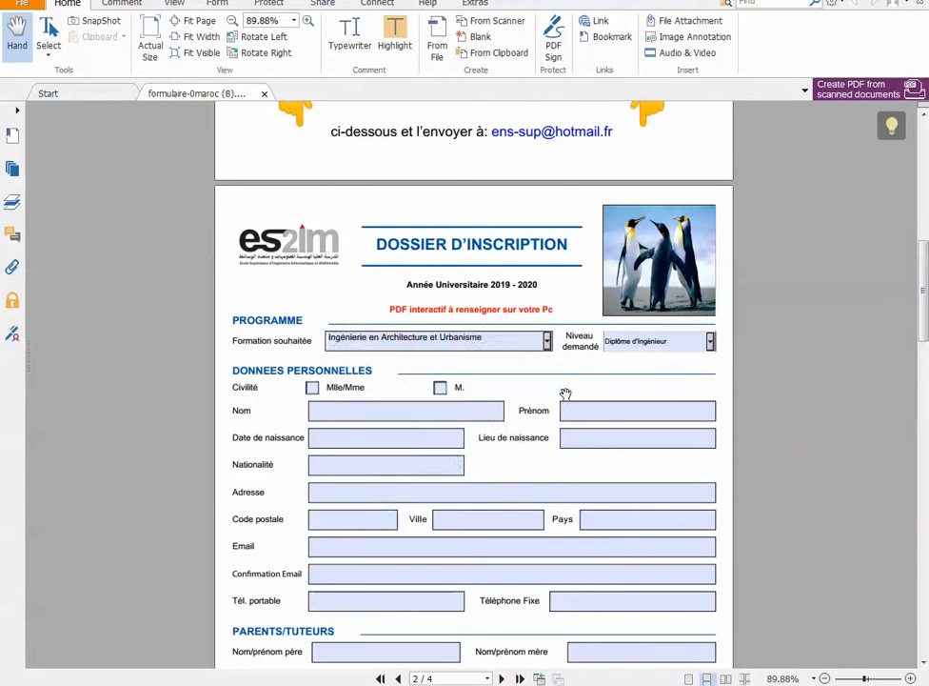
{"action": "left_click", "coordinate": [712, 343]}
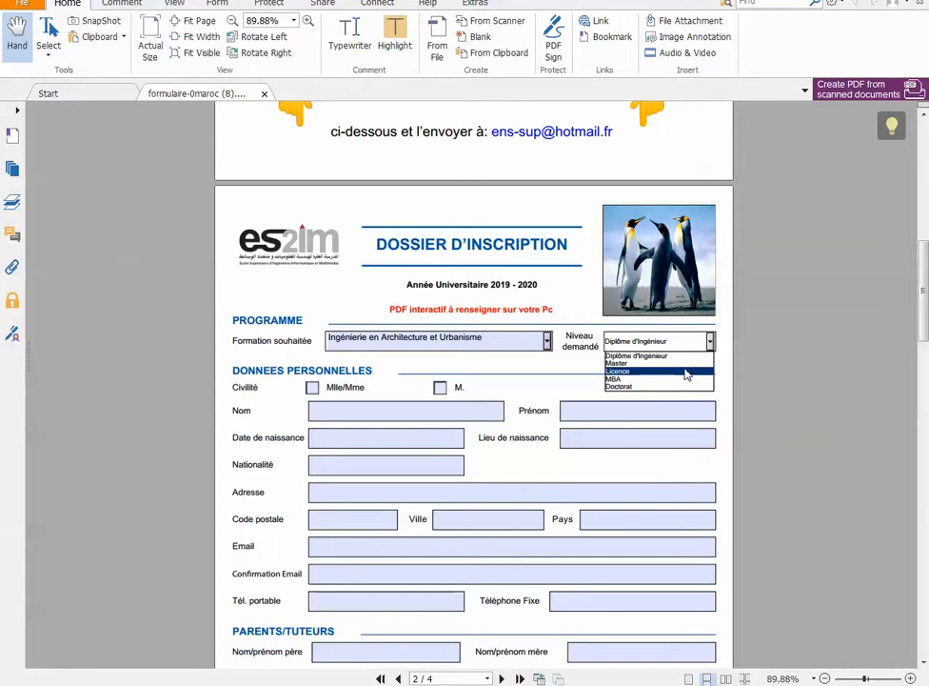
{"action": "left_click", "coordinate": [687, 374]}
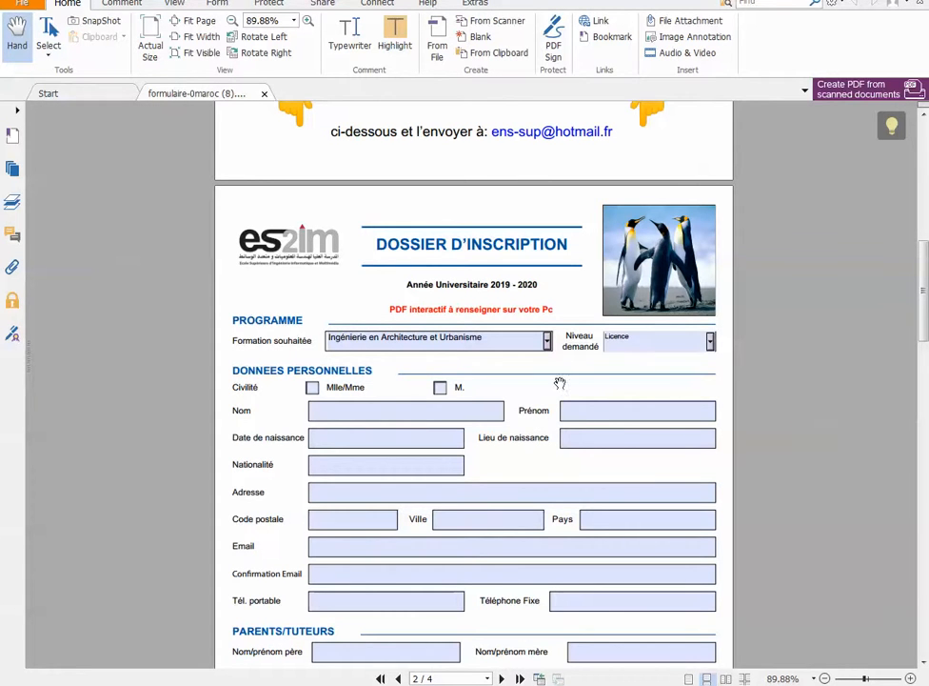
Set the civility to "M." and enter the applicant's last name and first name in the personal data section
{"action": "left_click", "coordinate": [313, 389]}
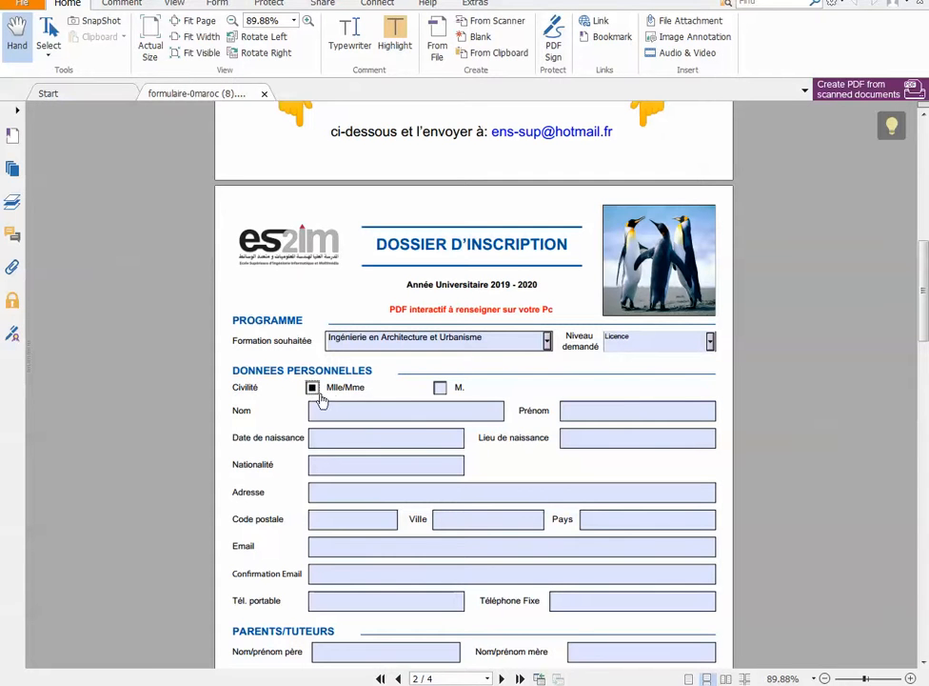
{"action": "left_click", "coordinate": [440, 388]}
{"action": "left_click", "coordinate": [324, 410]}
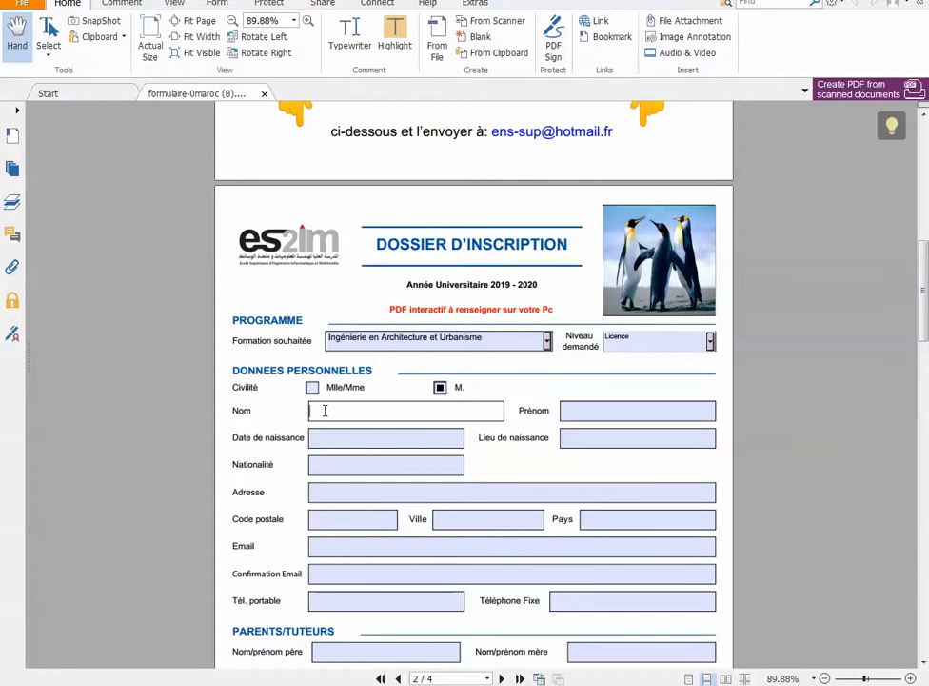
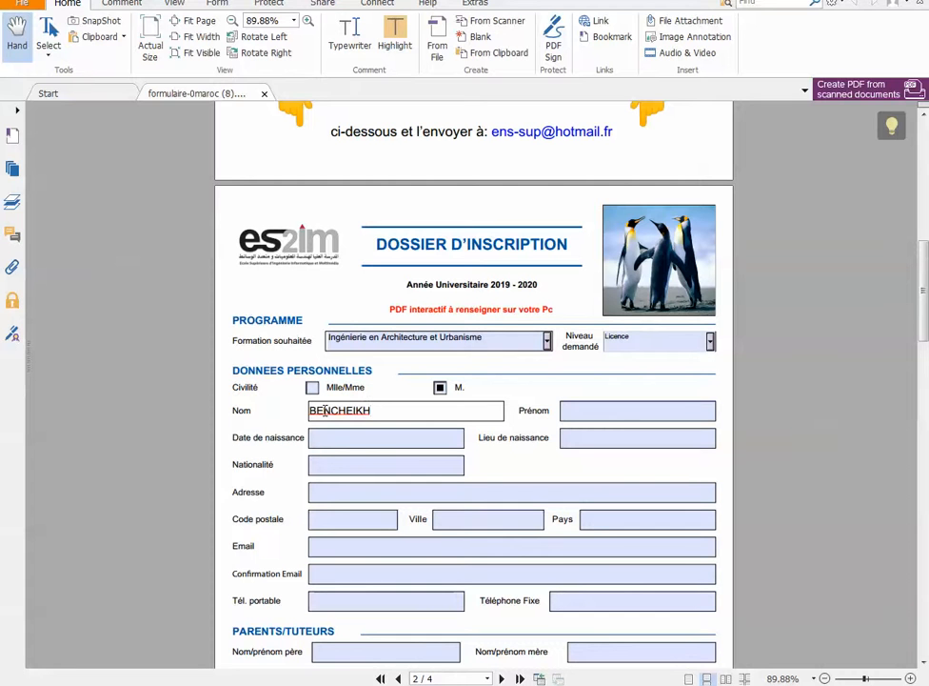
{"action": "key", "text": "Tab"}
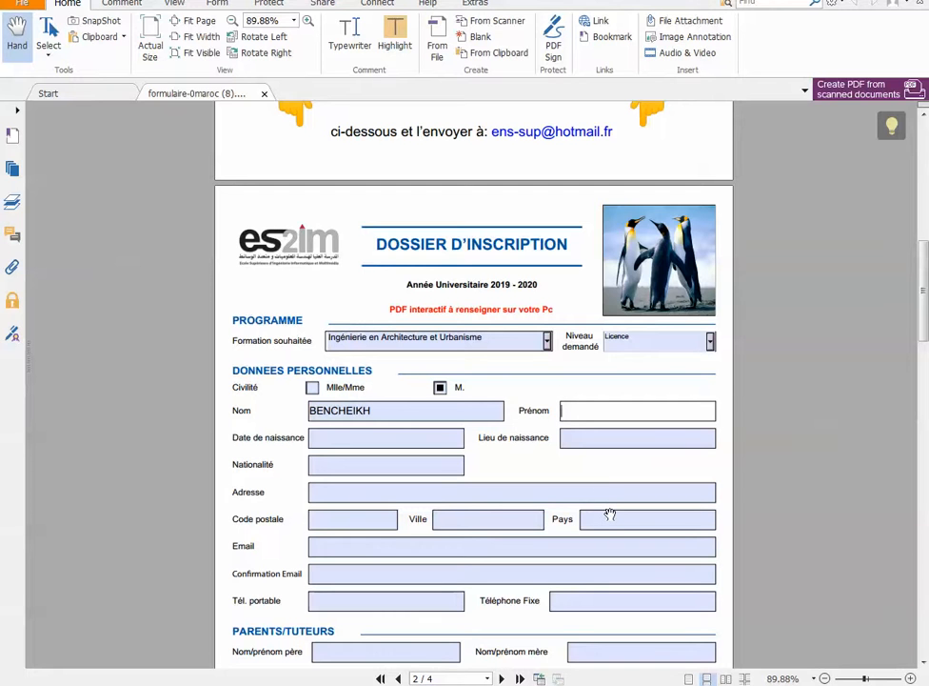
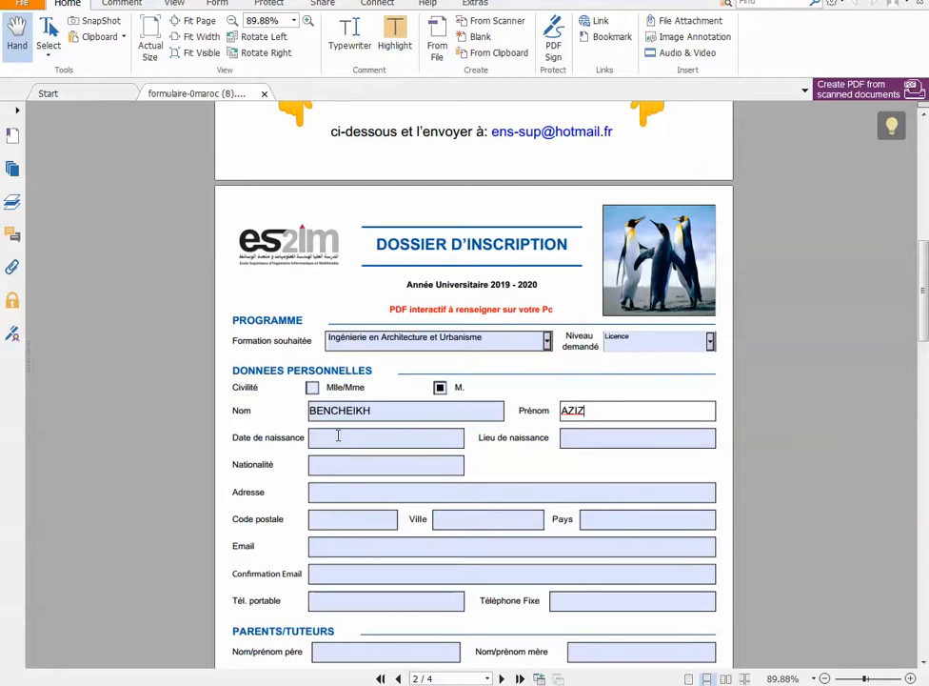
Enter the applicant's date of birth, the birthplace CASABLANCA and the nationality MAROCAINE
{"action": "left_click", "coordinate": [339, 435]}
{"action": "type", "text": "12/01/2018"}
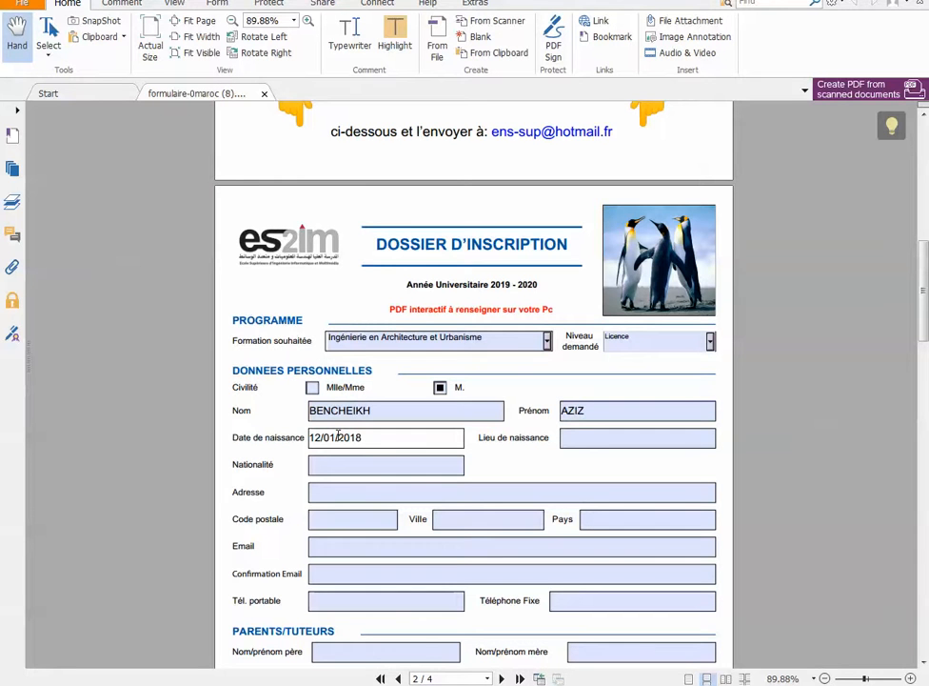
{"action": "left_click", "coordinate": [577, 435]}
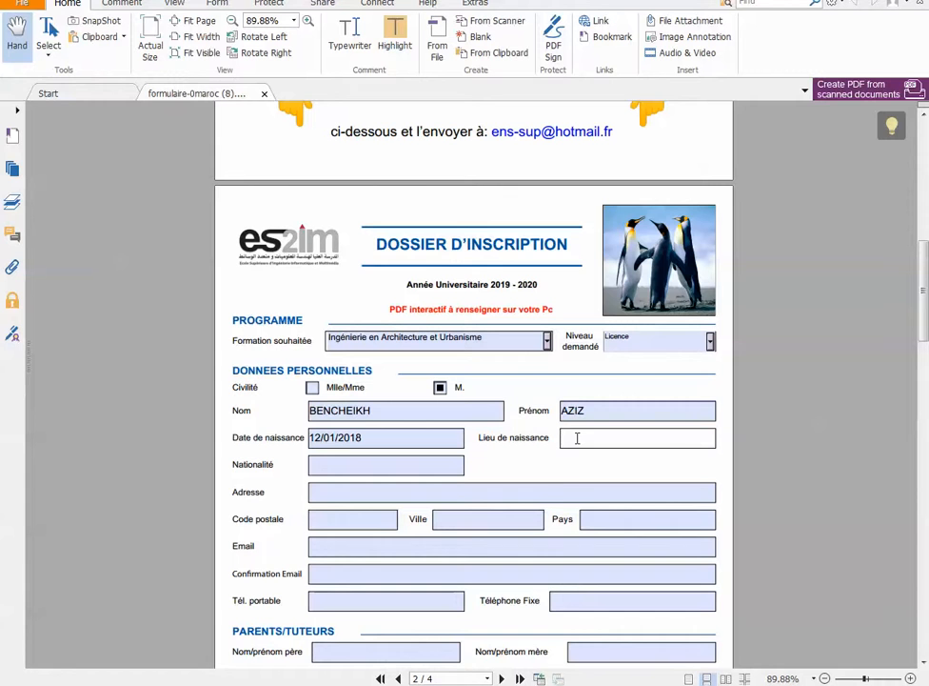
{"action": "type", "text": "CASABLANCA"}
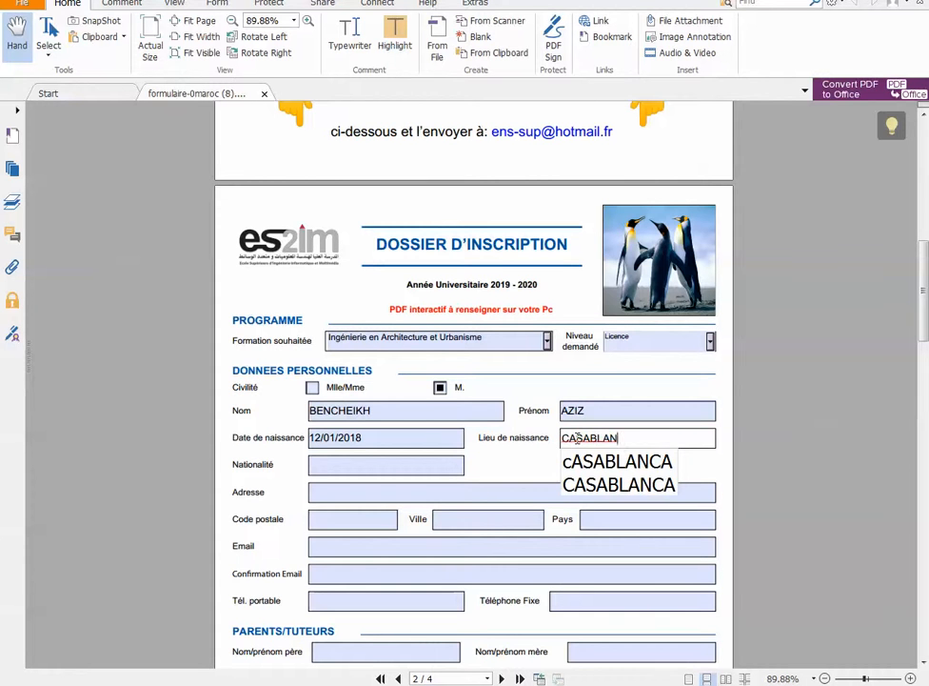
{"action": "left_click", "coordinate": [340, 462]}
{"action": "type", "text": "MA"}
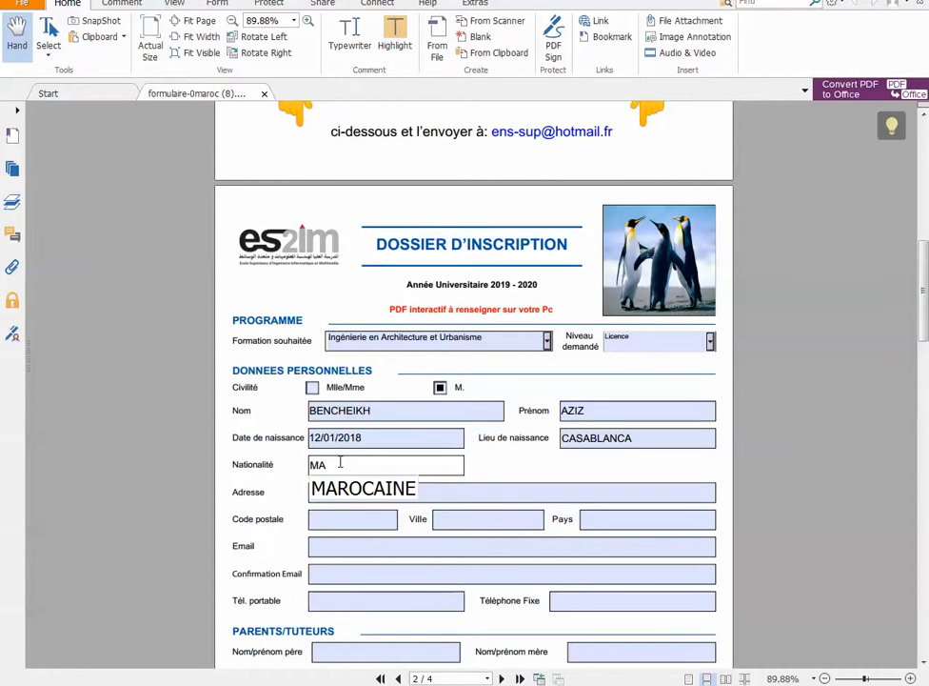
Fill in the applicant's street address, postal code and city, leaving the country blank
{"action": "left_click", "coordinate": [349, 494]}
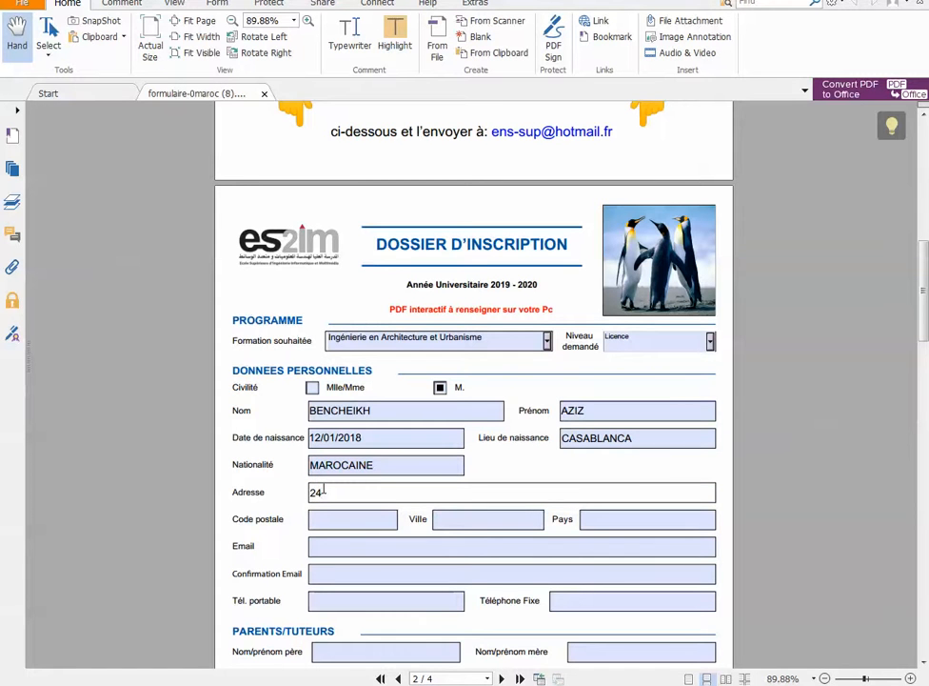
{"action": "left_click", "coordinate": [324, 519]}
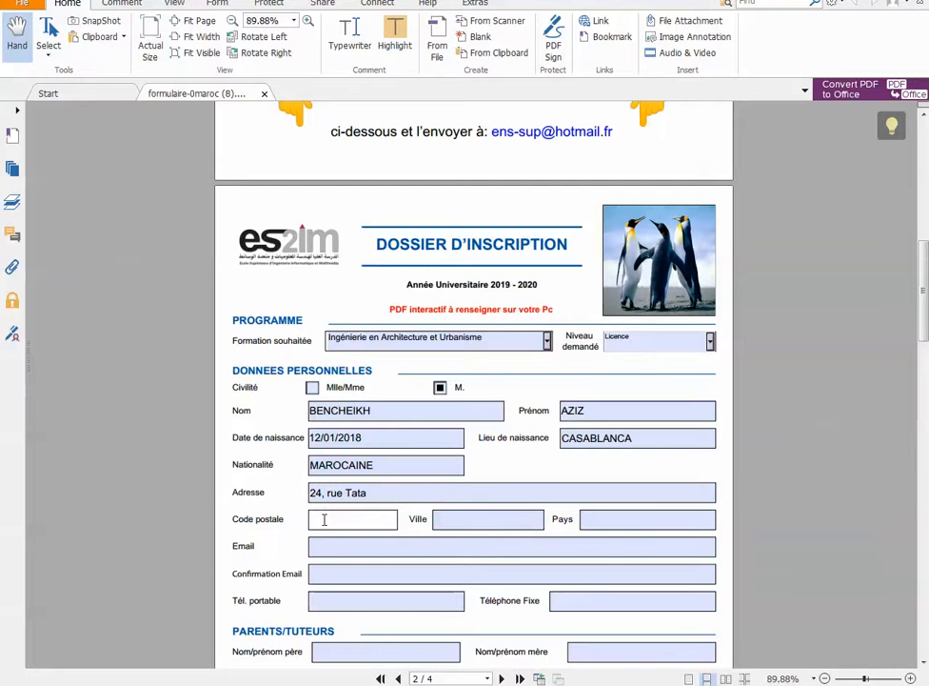
{"action": "type", "text": "20080"}
{"action": "left_click", "coordinate": [454, 516]}
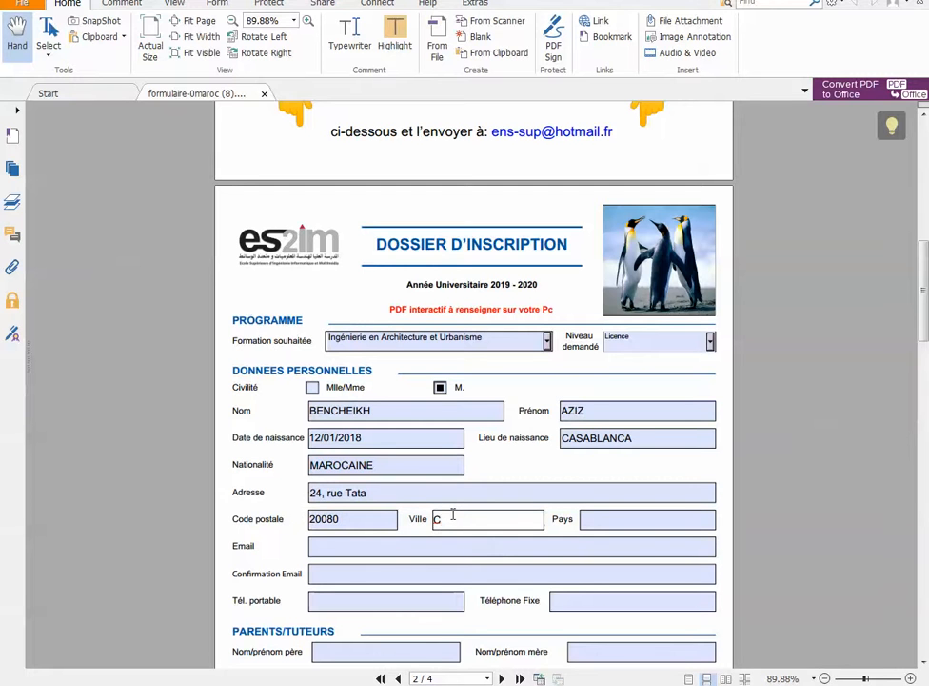
{"action": "type", "text": "Casablanca"}
Fill in the applicant's e-mail address in the Email field
{"action": "left_click", "coordinate": [327, 547]}
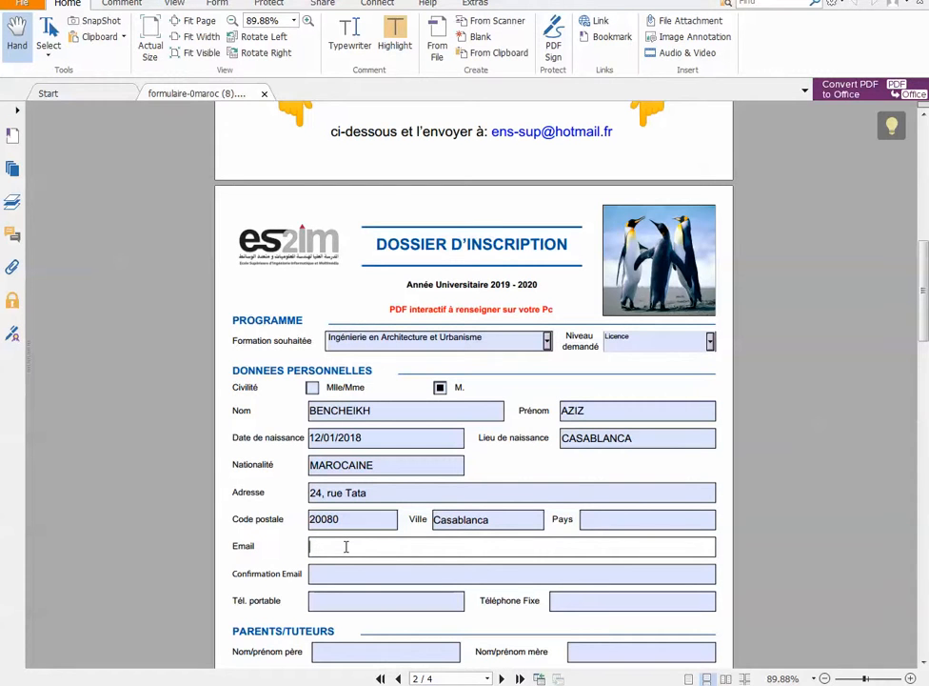
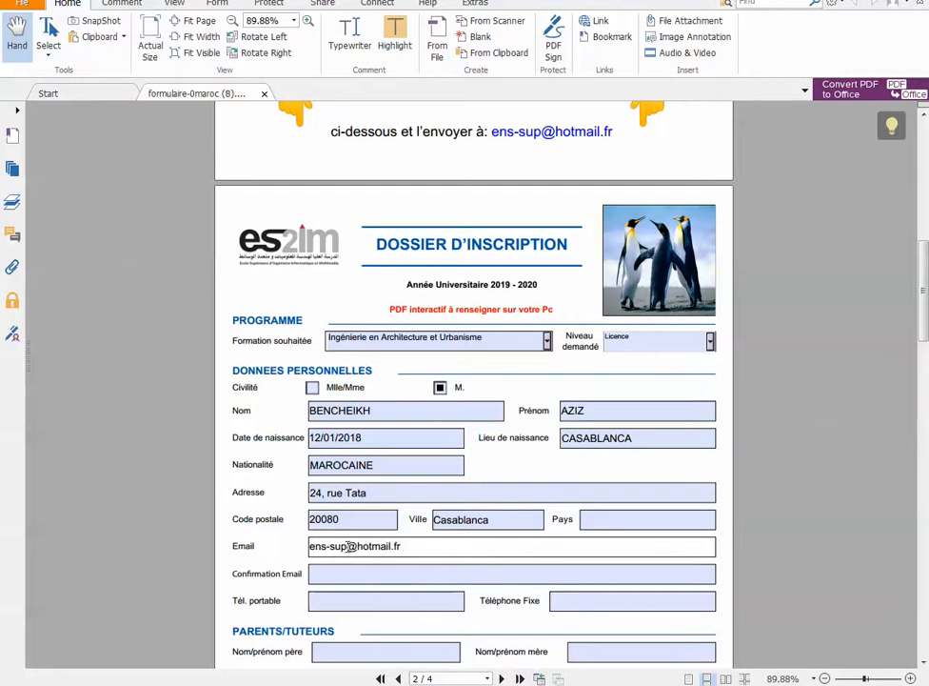
{"action": "left_click", "coordinate": [323, 574]}
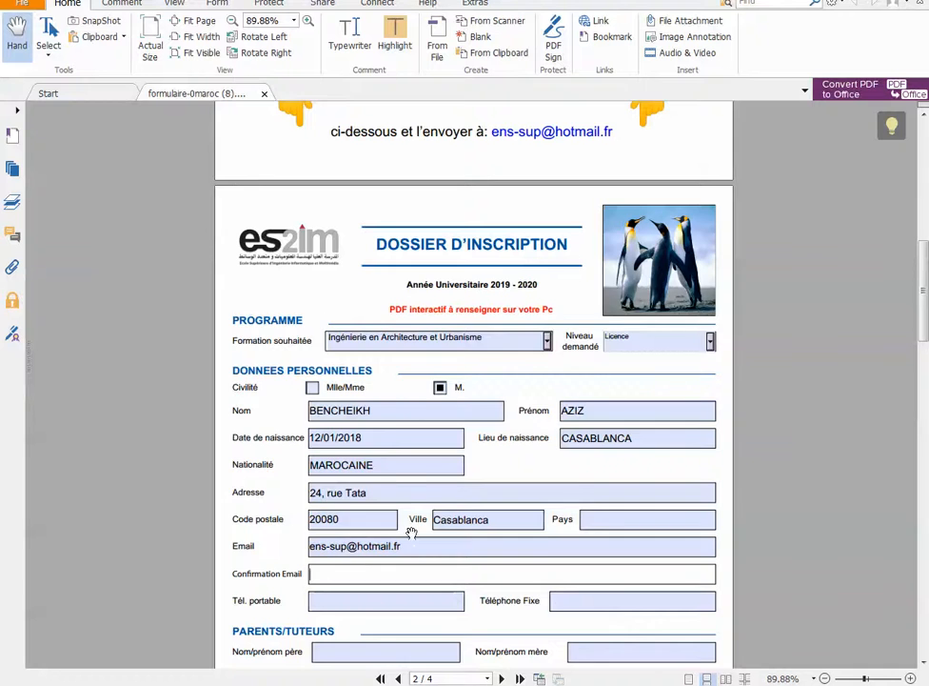
Enter the applicant's mobile number in national format, without the country prefix, and leave the landline field blank
{"action": "scroll", "coordinate": [411, 534], "scroll_direction": "down", "scroll_amount": 3}
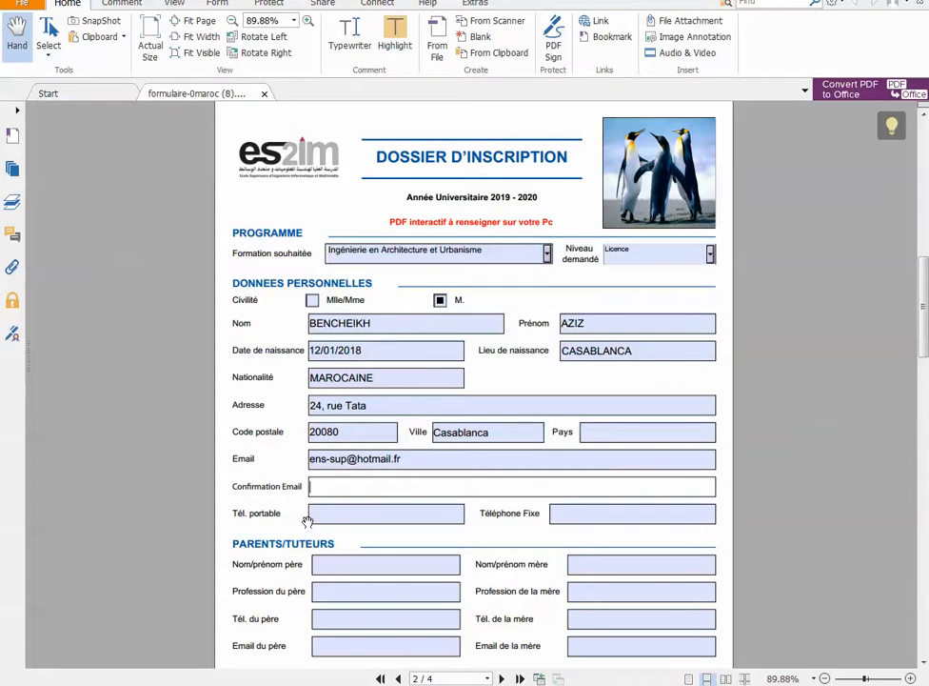
{"action": "left_click", "coordinate": [318, 513]}
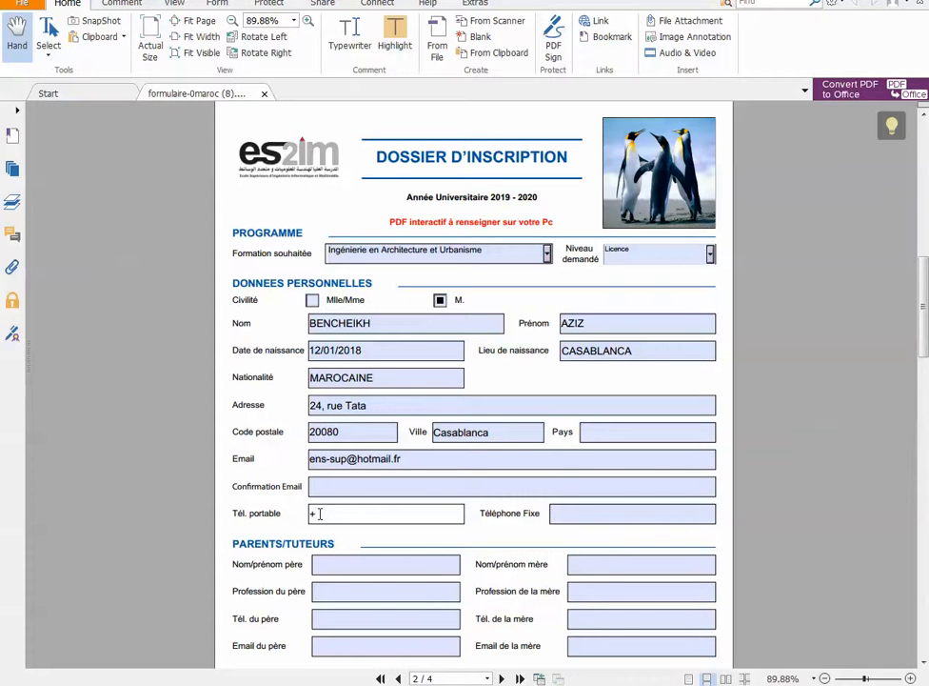
{"action": "type", "text": "+212"}
{"action": "key", "text": "BackSpace"}
{"action": "key", "text": "BackSpace"}
{"action": "key", "text": "BackSpace"}
{"action": "left_click", "coordinate": [556, 509]}
Look over the parents, academic history, language skills and stays abroad sections on pages 2 and 3
{"action": "scroll", "coordinate": [460, 537], "scroll_direction": "down", "scroll_amount": 3}
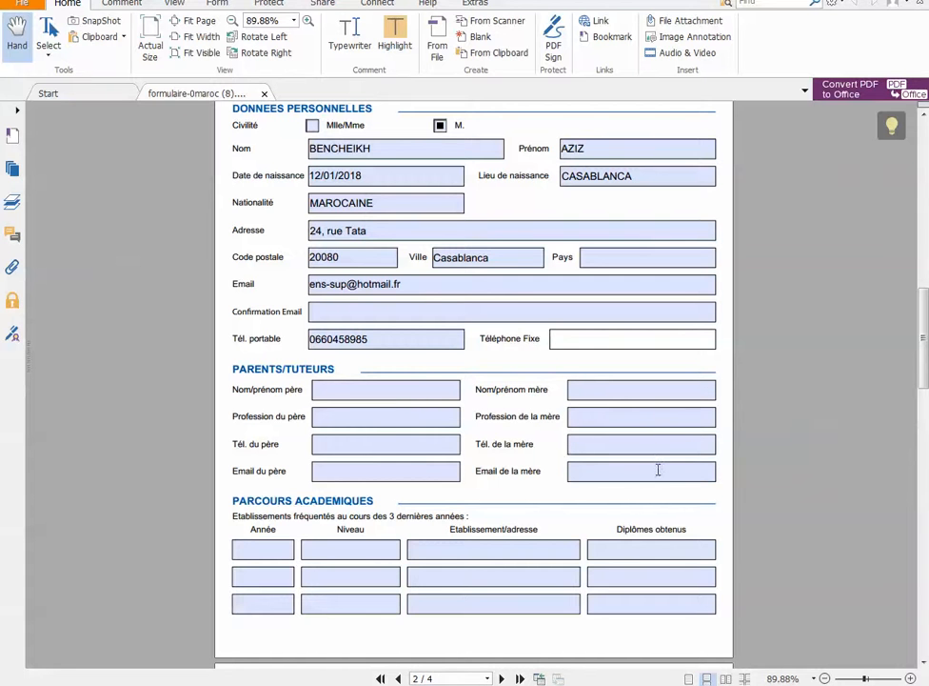
{"action": "scroll", "coordinate": [449, 438], "scroll_direction": "down", "scroll_amount": 3}
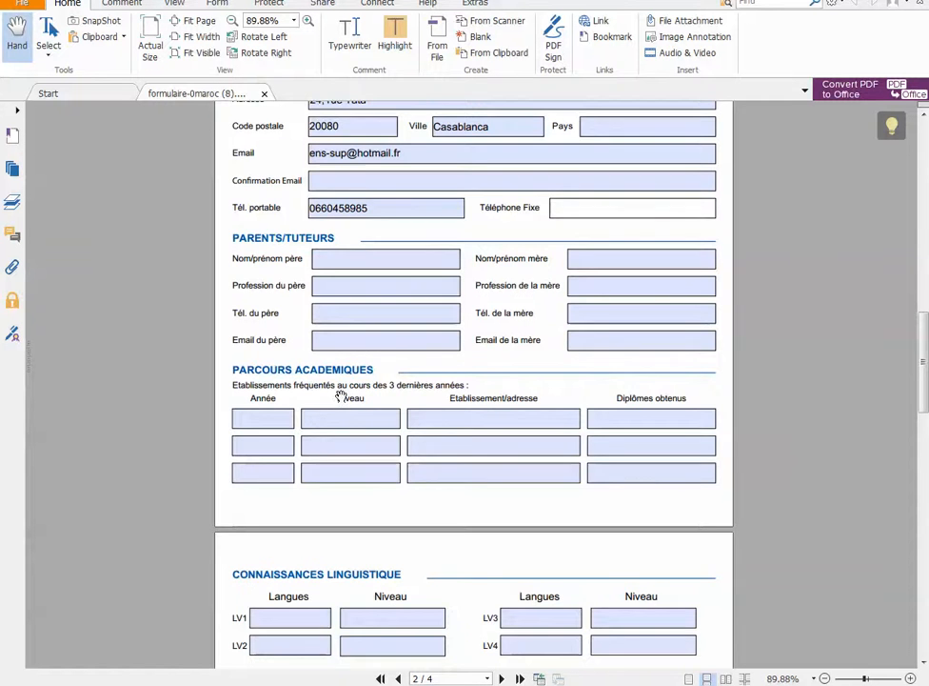
{"action": "scroll", "coordinate": [342, 394], "scroll_direction": "down", "scroll_amount": 2}
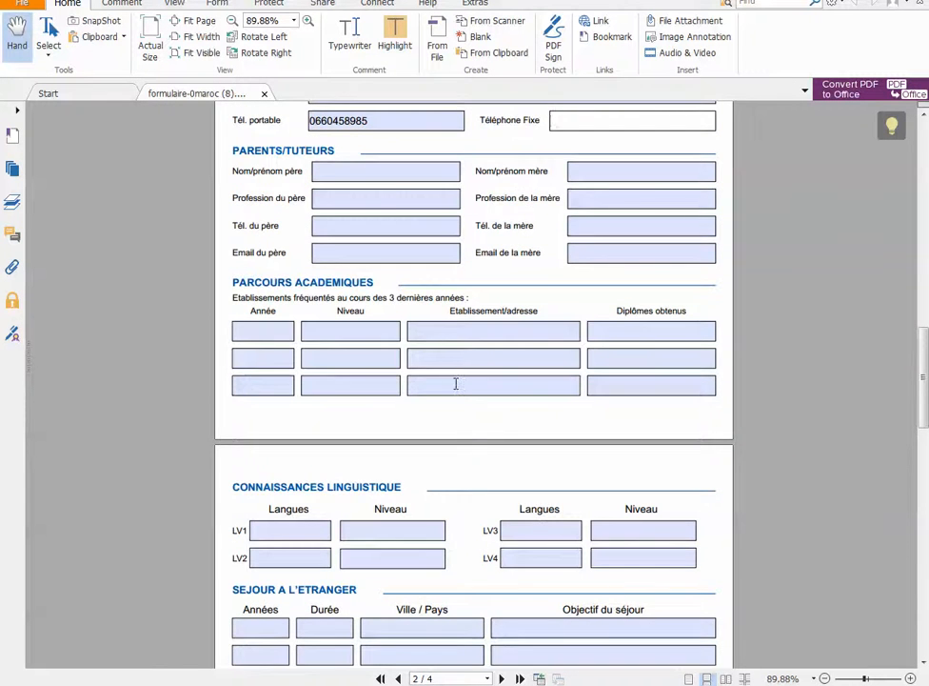
{"action": "scroll", "coordinate": [457, 383], "scroll_direction": "down", "scroll_amount": 3}
{"action": "left_click", "coordinate": [289, 400]}
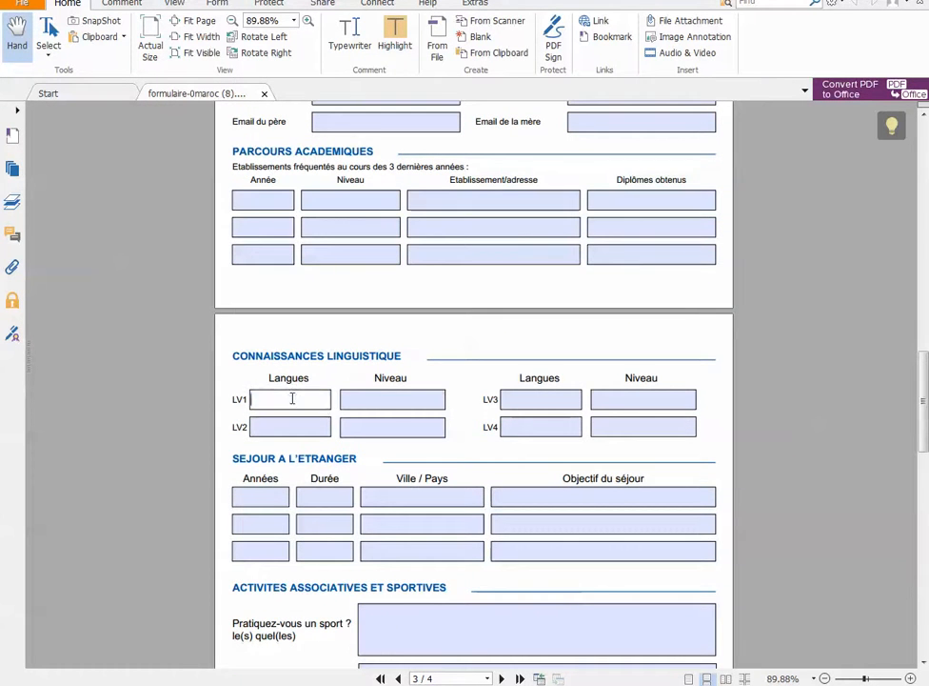
{"action": "left_click", "coordinate": [282, 424]}
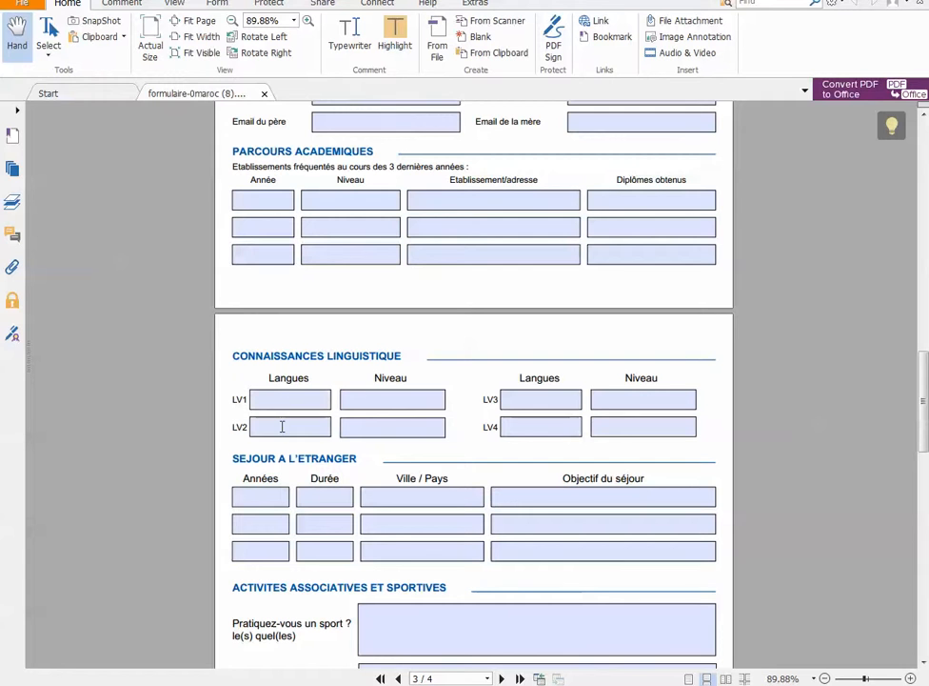
{"action": "left_click", "coordinate": [377, 399]}
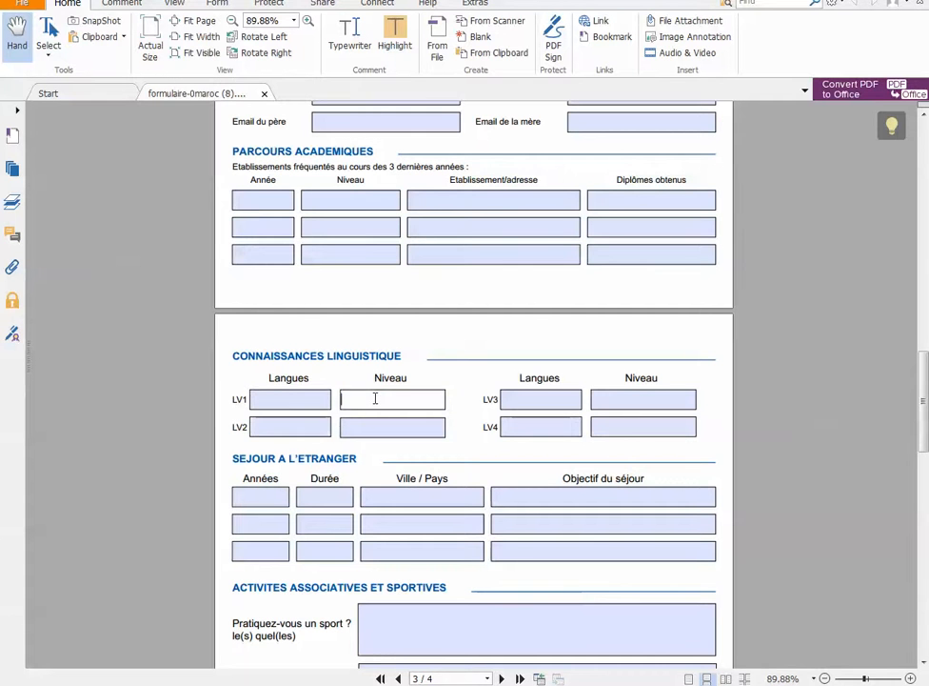
{"action": "left_click", "coordinate": [261, 428]}
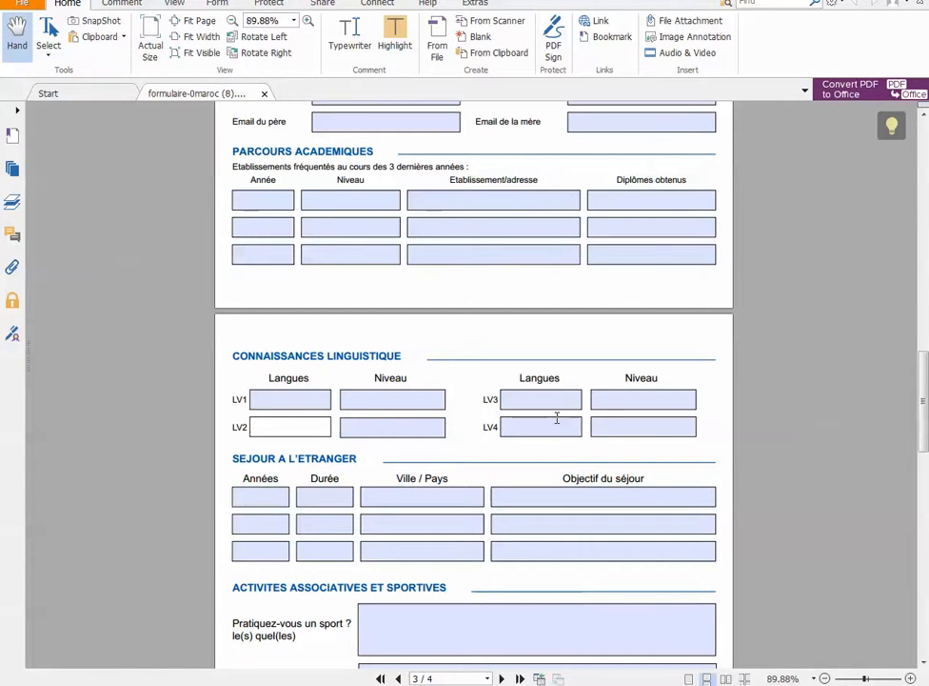
{"action": "scroll", "coordinate": [541, 428], "scroll_direction": "down", "scroll_amount": 2}
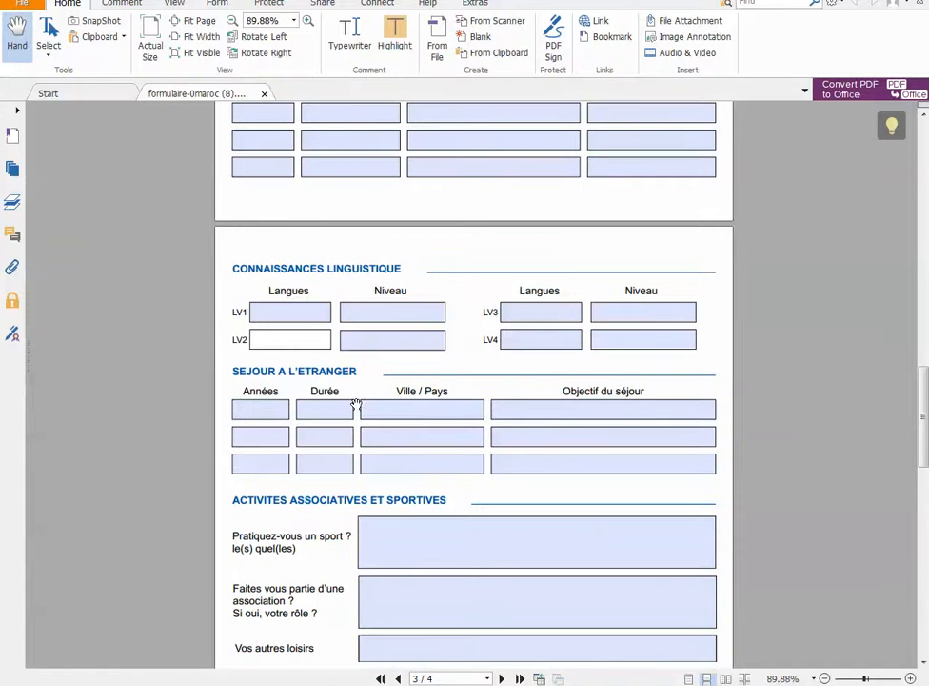
Fill in the first academic history row with year 2019, level "Terminale" and establishment "nom du lycée"
{"action": "scroll", "coordinate": [423, 426], "scroll_direction": "up", "scroll_amount": 2}
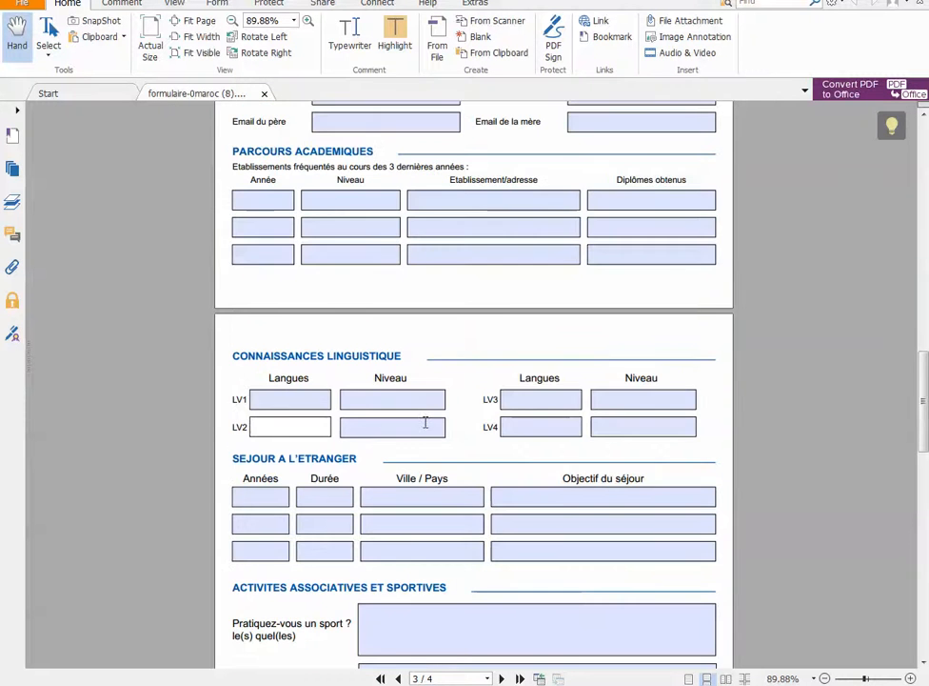
{"action": "scroll", "coordinate": [330, 222], "scroll_direction": "up", "scroll_amount": 1}
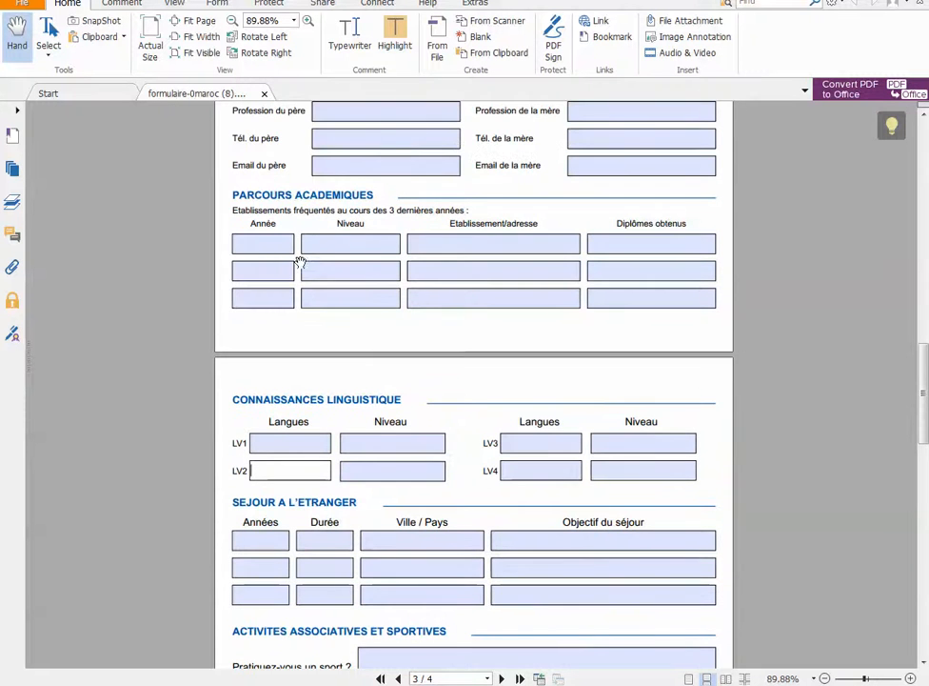
{"action": "left_click", "coordinate": [270, 243]}
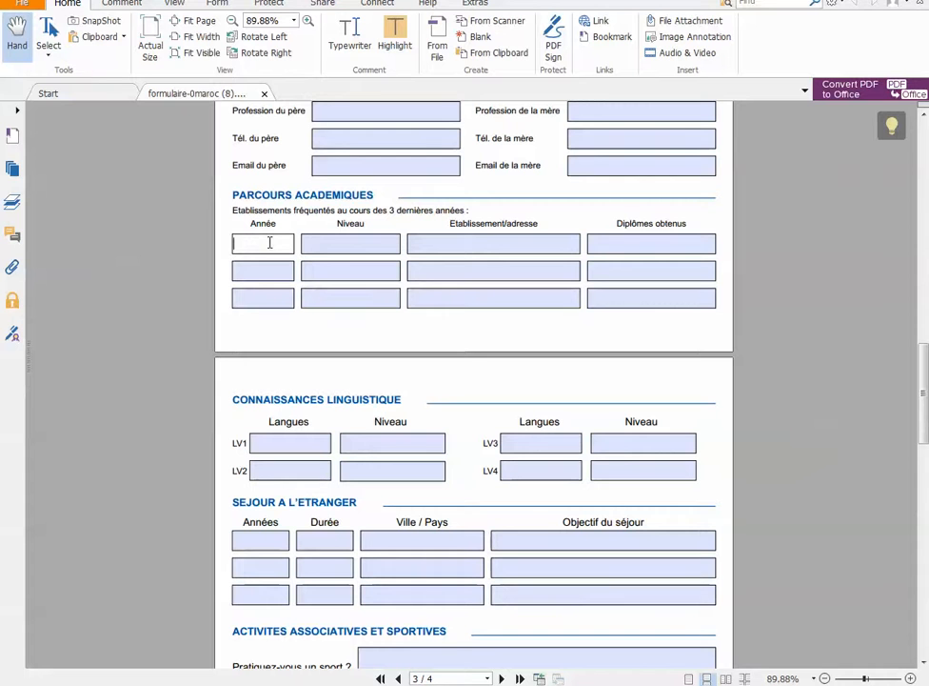
{"action": "type", "text": "2019"}
{"action": "left_click", "coordinate": [315, 244]}
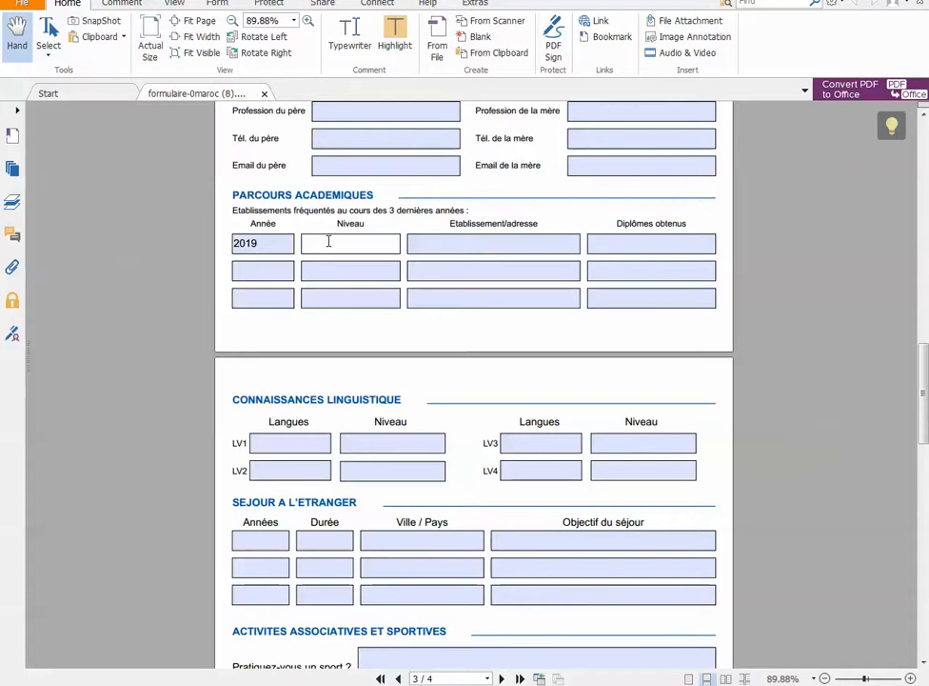
{"action": "type", "text": "Terminale"}
{"action": "left_click", "coordinate": [454, 245]}
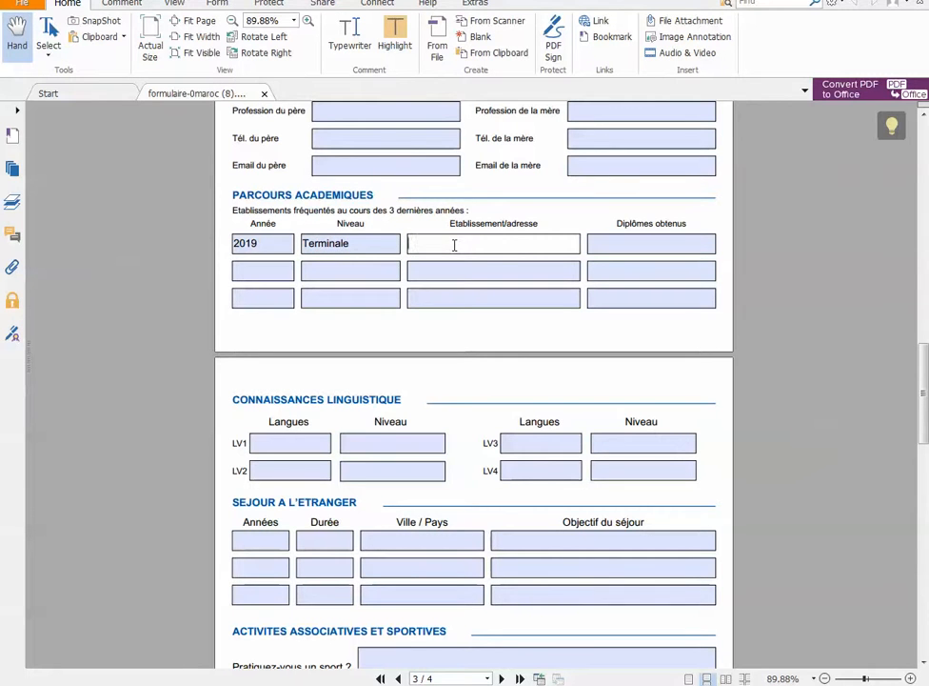
{"action": "type", "text": "nom du lycée"}
{"action": "left_click", "coordinate": [641, 240]}
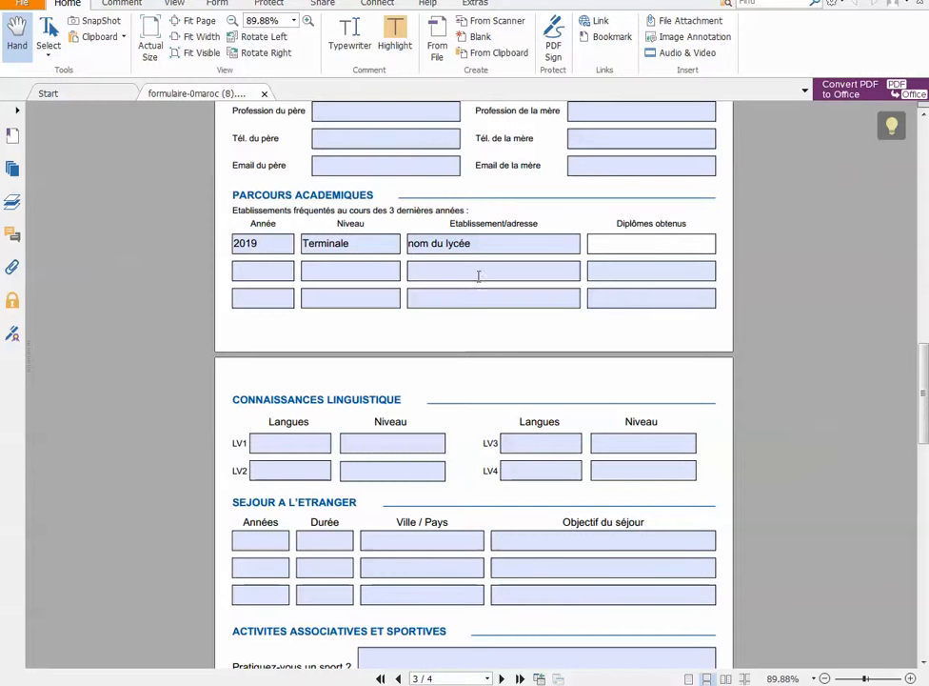
Review the rest of page 3, from the activities and motivation sections to the mandatory documents and signature fields
{"action": "scroll", "coordinate": [476, 282], "scroll_direction": "down", "scroll_amount": 3}
{"action": "scroll", "coordinate": [476, 280], "scroll_direction": "down", "scroll_amount": 4}
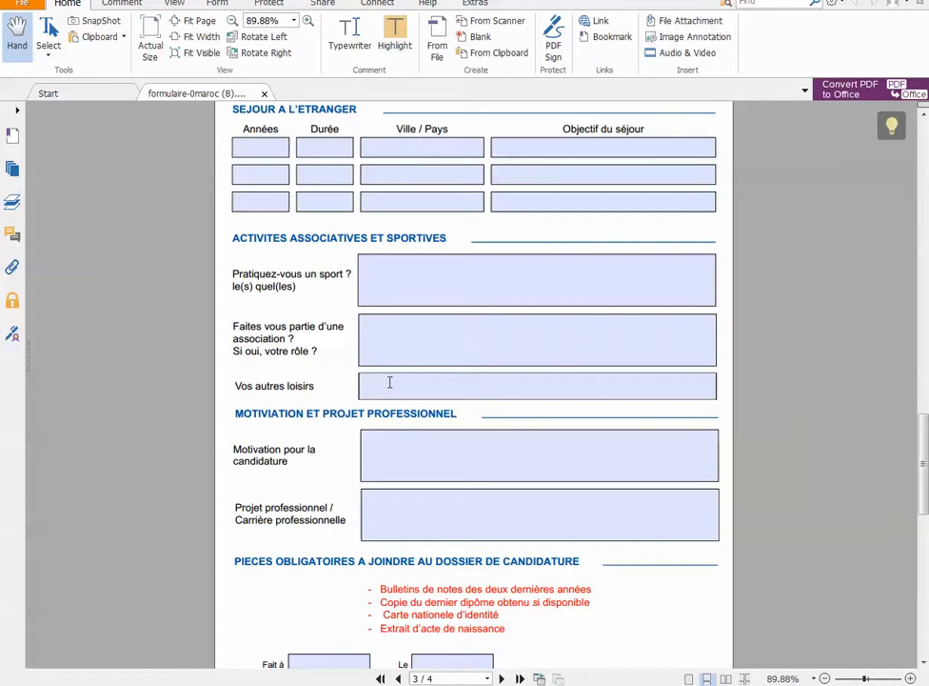
{"action": "scroll", "coordinate": [385, 386], "scroll_direction": "down", "scroll_amount": 2}
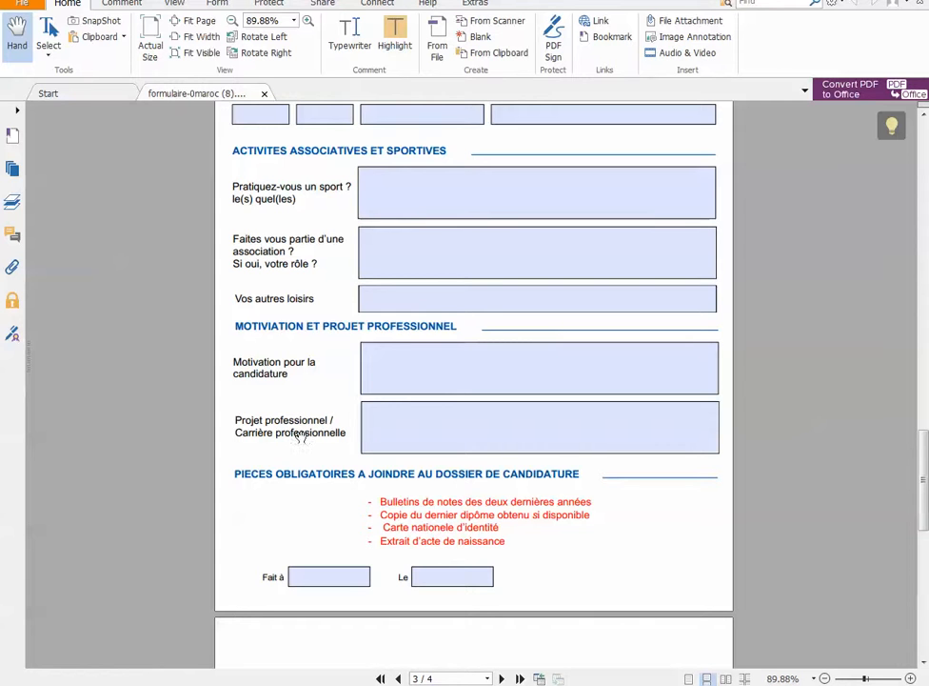
{"action": "scroll", "coordinate": [433, 428], "scroll_direction": "down", "scroll_amount": 2}
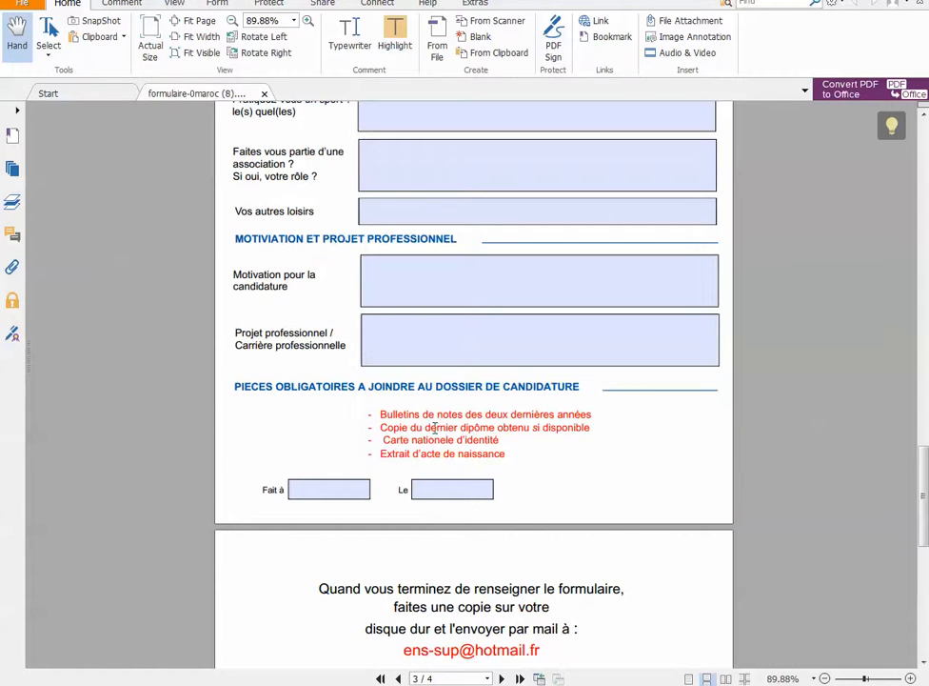